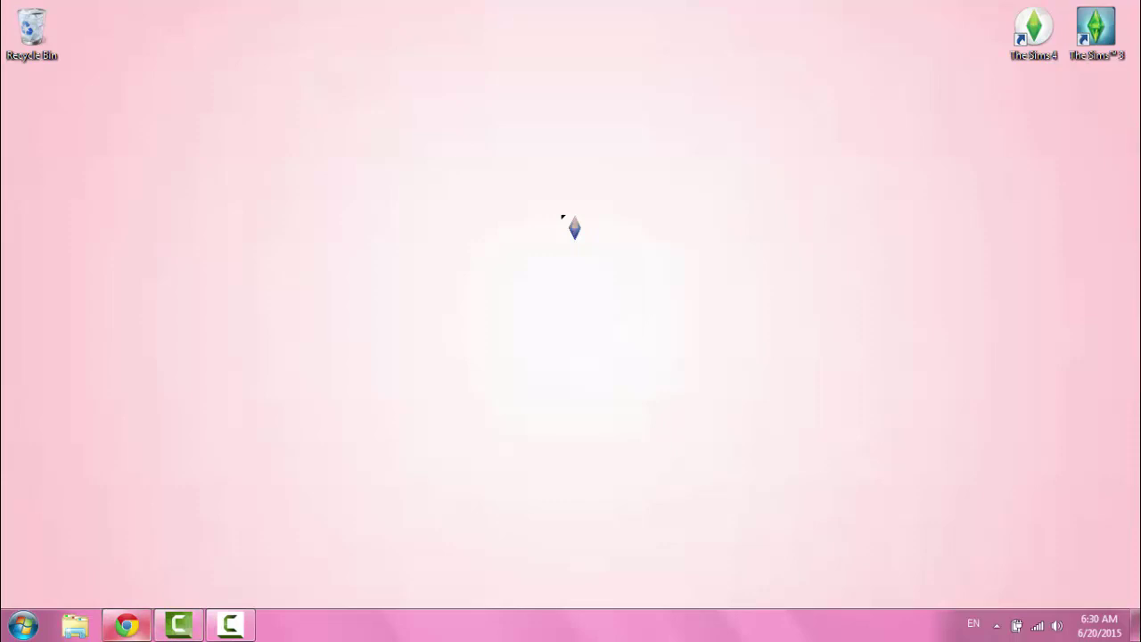
Step: Browse the plumbob image results in the browser, then close the Google Images tab
key("alt+Tab")
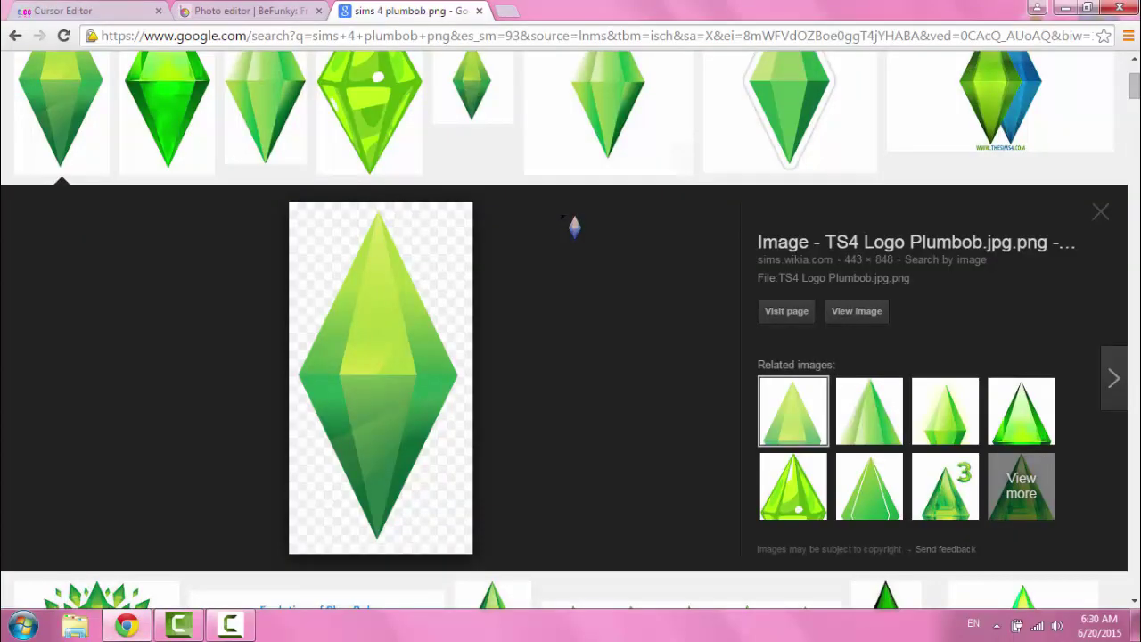
scroll(574, 227, "up", 3)
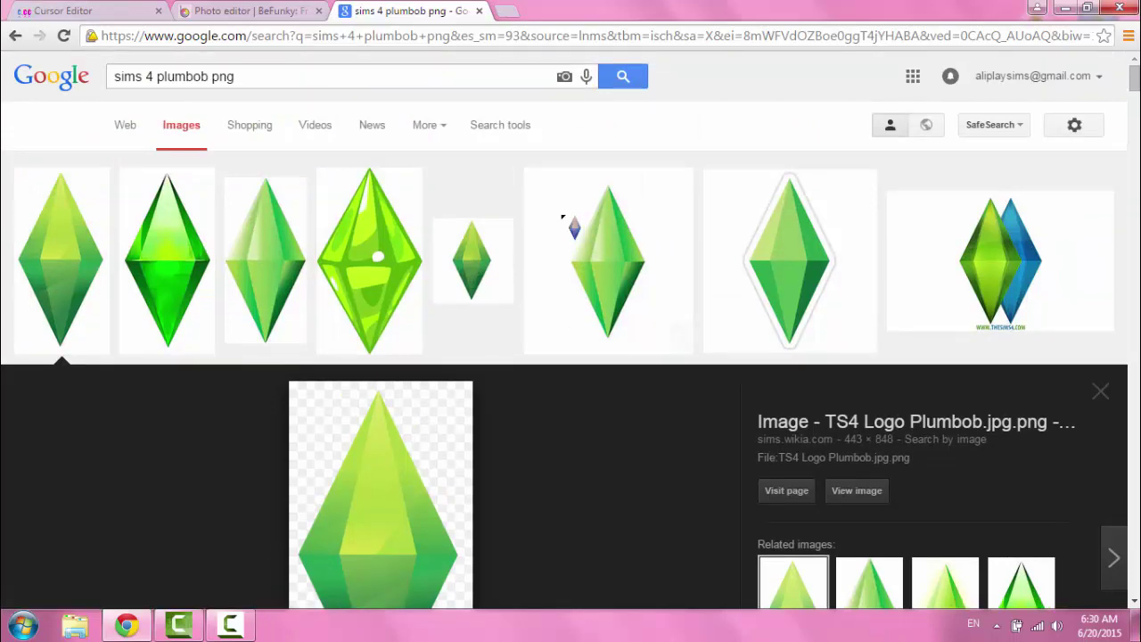
scroll(574, 227, "down", 3)
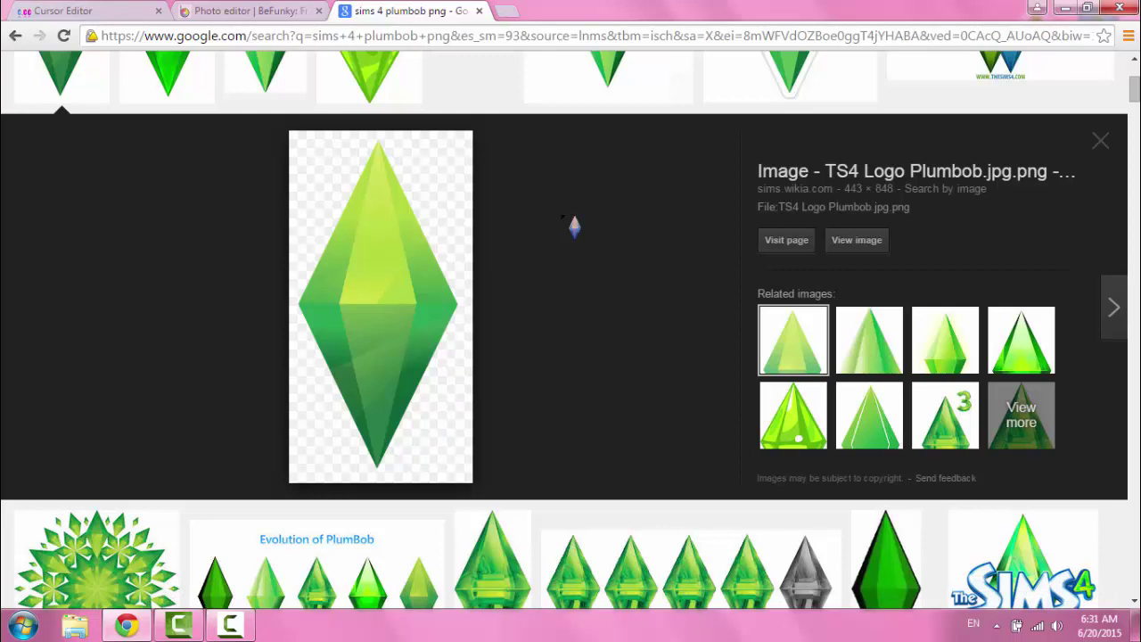
key("ctrl+w")
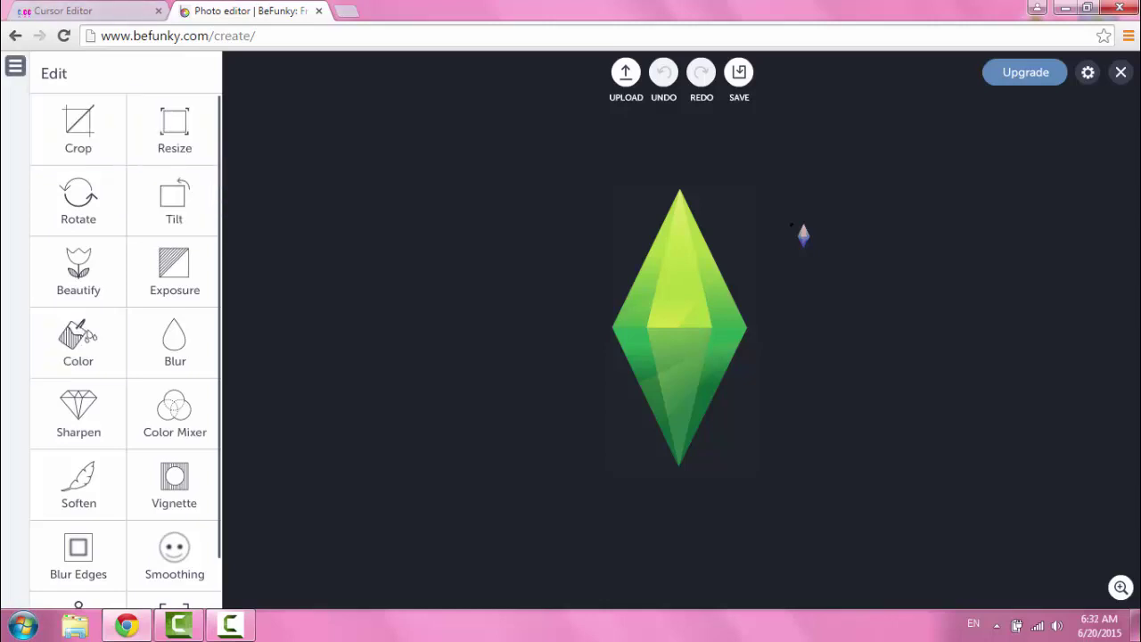
Step: Open BeFunky's Color tool to show the Hue, Saturation and Temperature sliders
left_click(15, 66)
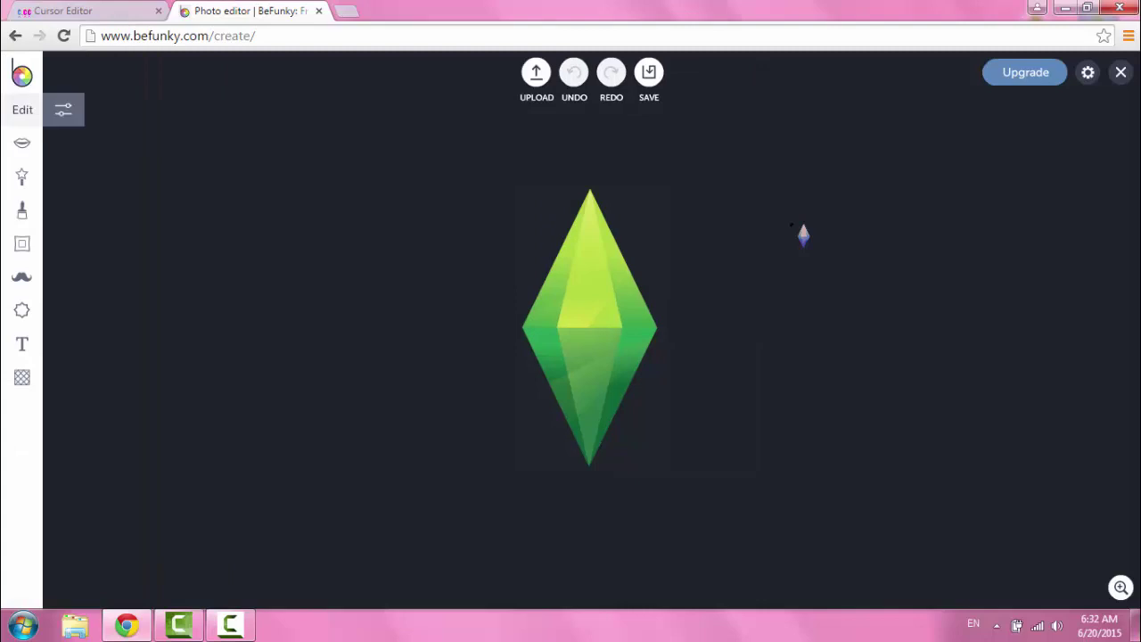
left_click(22, 109)
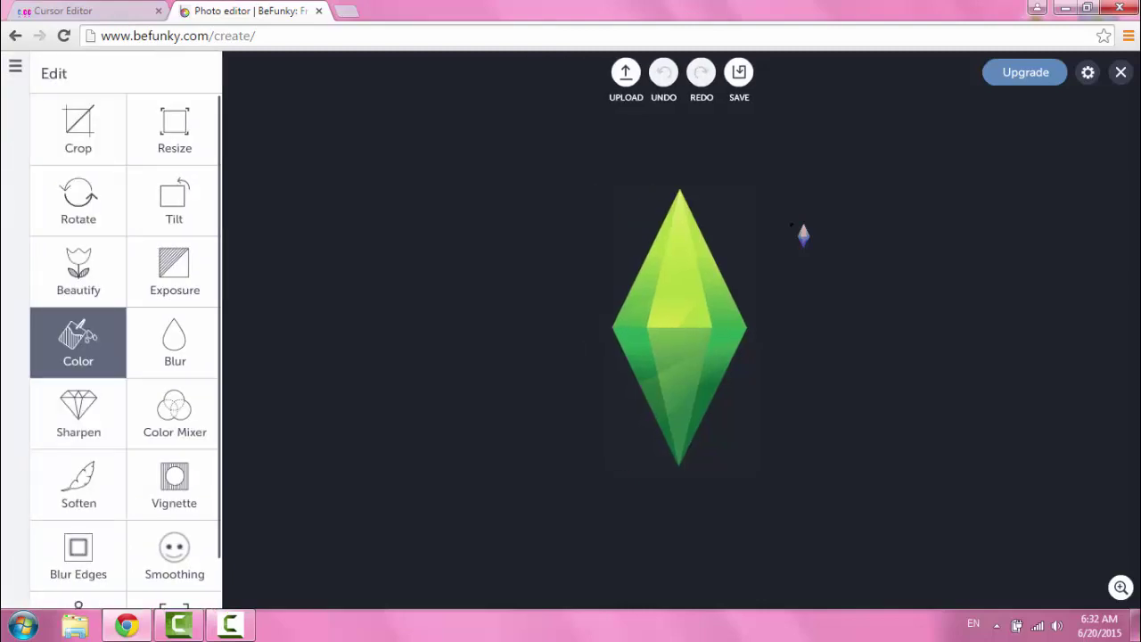
left_click(78, 341)
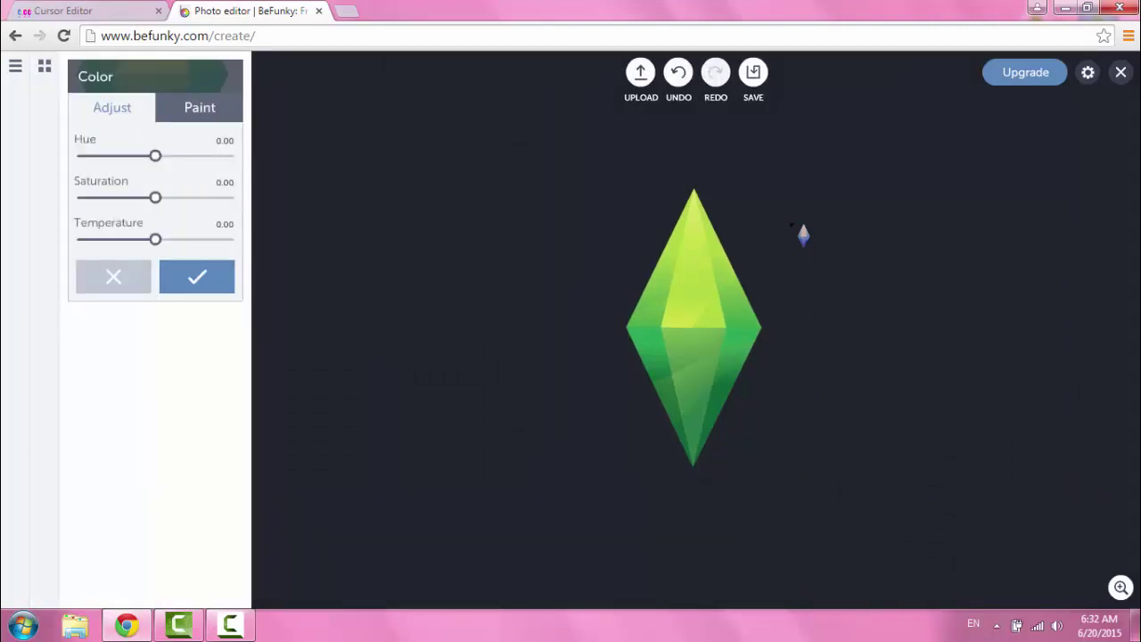
Step: Try hue, saturation and temperature changes to tint the gem pink and blue
key("Right")
key("Right")
key("Right")
key("Right")
key("Right")
key("Right")
key("Right")
key("Right")
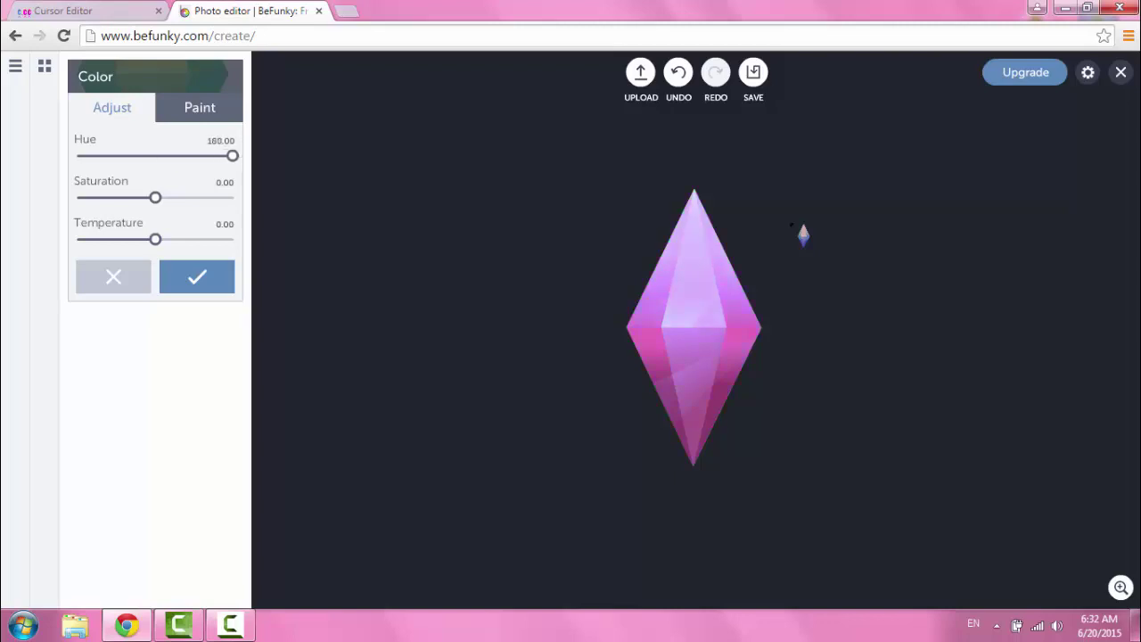
key("Tab")
key("Right")
key("Right")
key("Right")
key("Right")
key("Right")
key("Right")
key("Right")
key("Right")
key("Right")
key("Right")
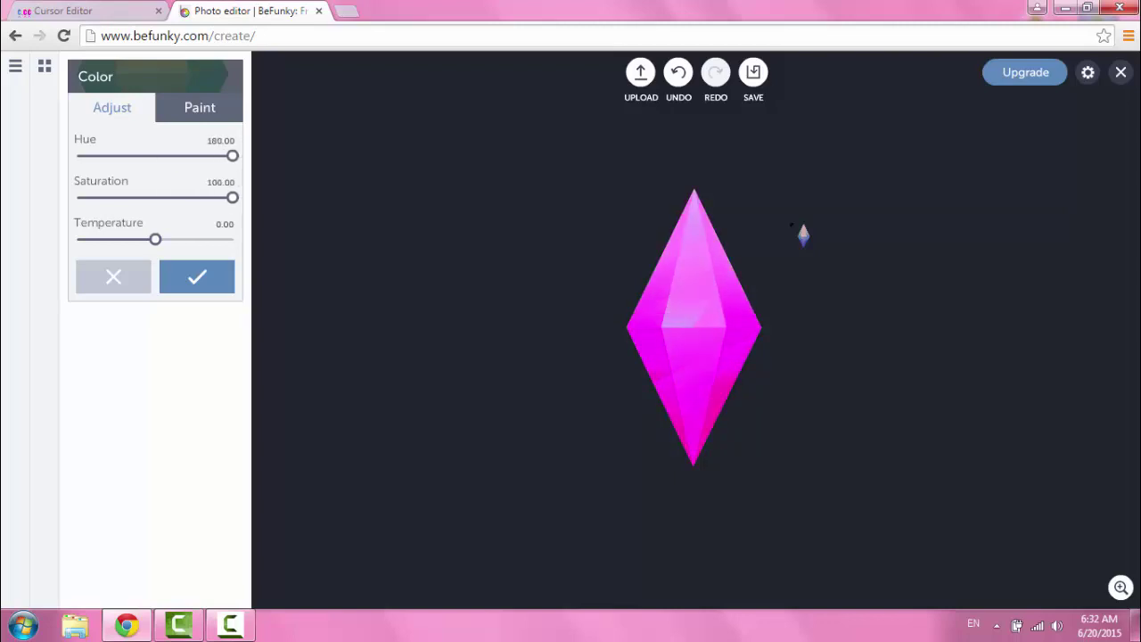
key("Tab")
key("Right")
key("Right")
key("Right")
key("Right")
key("Right")
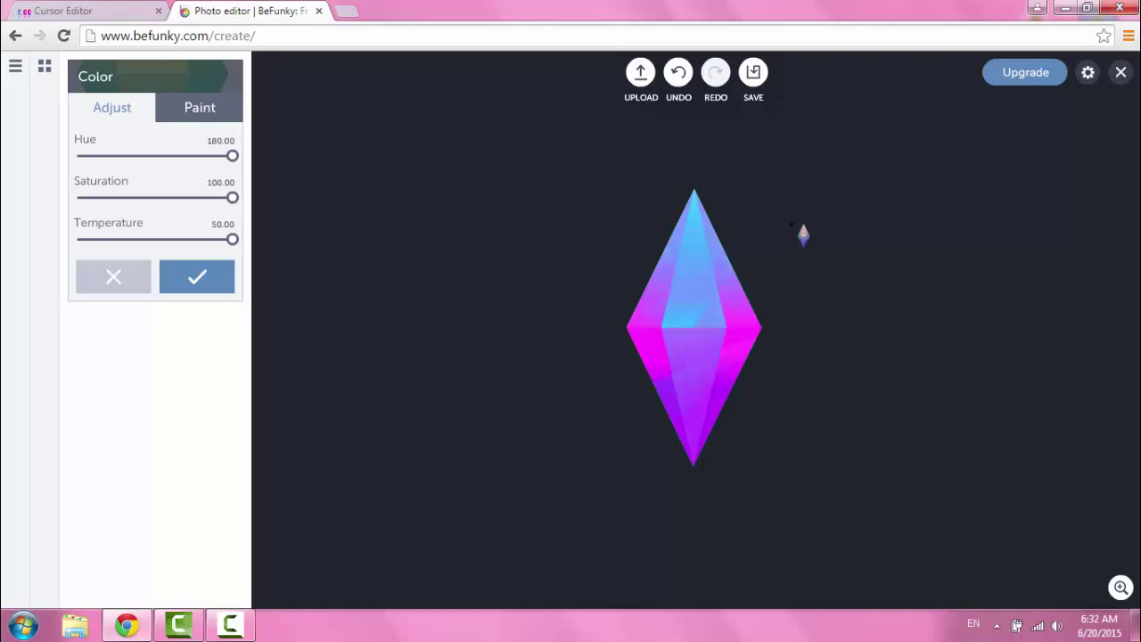
key("Left")
key("Left")
key("Left")
key("Left")
key("Left")
key("Left")
key("Left")
key("Left")
key("Left")
key("Left")
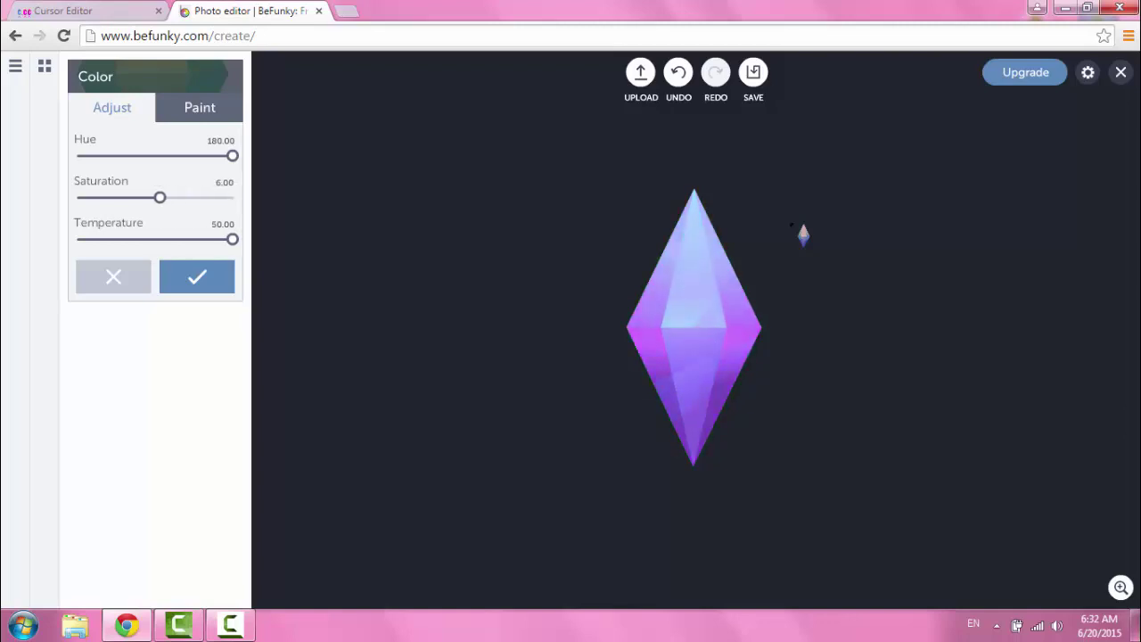
key("Tab")
key("Left")
key("Left")
key("Left")
key("Left")
key("Left")
key("Left")
key("Left")
key("Left")
key("Left")
key("Left")
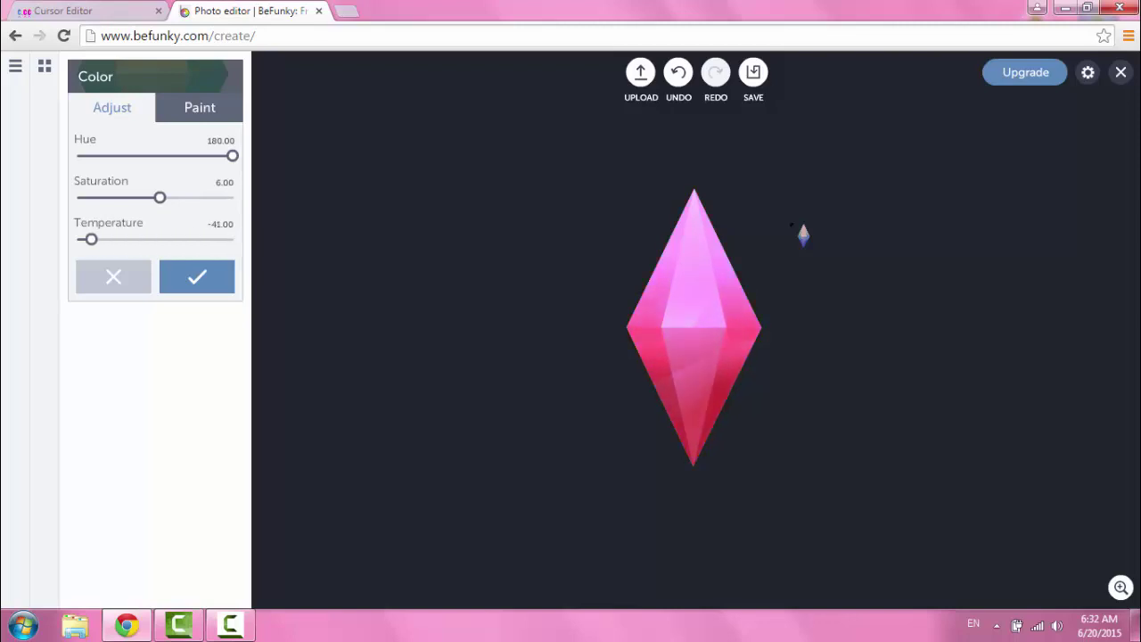
Step: Settle on Hue 180, Saturation 100 and Temperature 50 for the pink-purple gem
key("shift+Tab")
key("shift+Tab")
key("Left")
key("Left")
key("Left")
key("Left")
key("Left")
key("Left")
key("Left")
key("Left")
key("Left")
key("Left")
key("Left")
key("Left")
key("Left")
key("Left")
key("Left")
key("Left")
key("Left")
key("Left")
key("Left")
key("Left")
key("Left")
key("Left")
key("Left")
key("Left")
key("Left")
key("Left")
key("Right")
key("Right")
key("Right")
key("Right")
key("Right")
key("Right")
key("Right")
key("Right")
key("Right")
key("Right")
key("Right")
key("Right")
key("Right")
key("Right")
key("Right")
key("Right")
key("Right")
key("Right")
key("Right")
key("Right")
key("Right")
key("Right")
key("Right")
key("Right")
key("Right")
key("Right")
key("Right")
key("Right")
key("Right")
key("Right")
key("Right")
key("Right")
key("Right")
key("Right")
key("Tab")
key("Right")
key("Right")
key("Right")
key("Right")
key("Right")
key("Right")
key("Right")
key("Right")
key("Right")
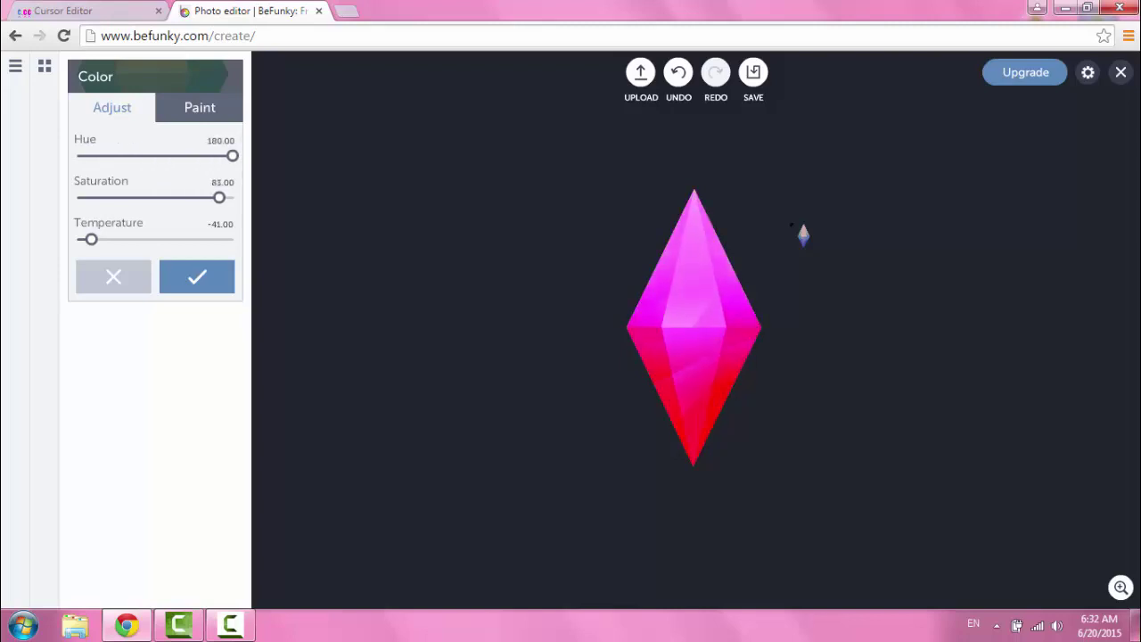
key("Tab")
key("Right")
key("Right")
key("Right")
key("Right")
key("Right")
key("Right")
key("Right")
key("Right")
key("Right")
key("Right")
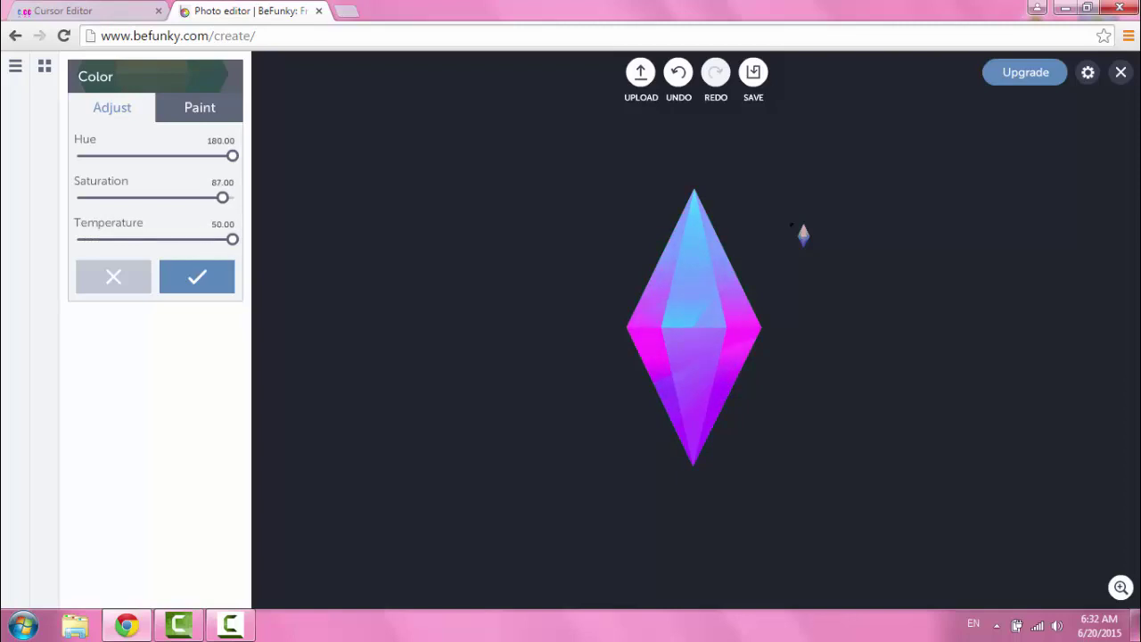
key("shift+Tab")
key("Right")
key("Right")
key("Right")
key("Tab")
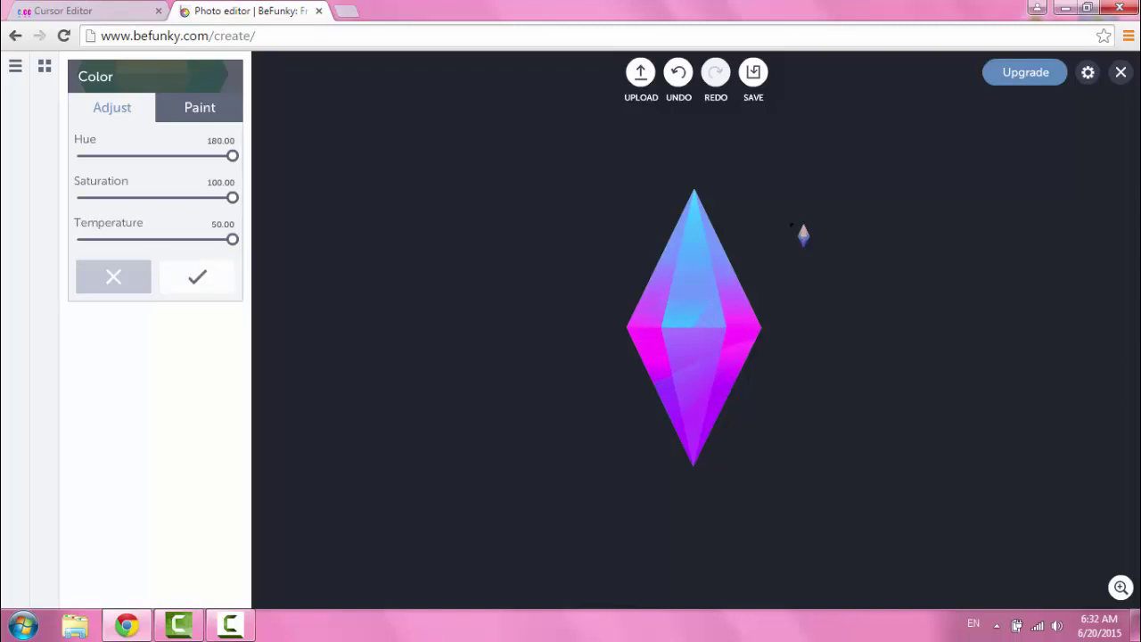
Step: Apply the colour change and save the image as PNG PlumbobTemplate in the Cursor folder
key("Return")
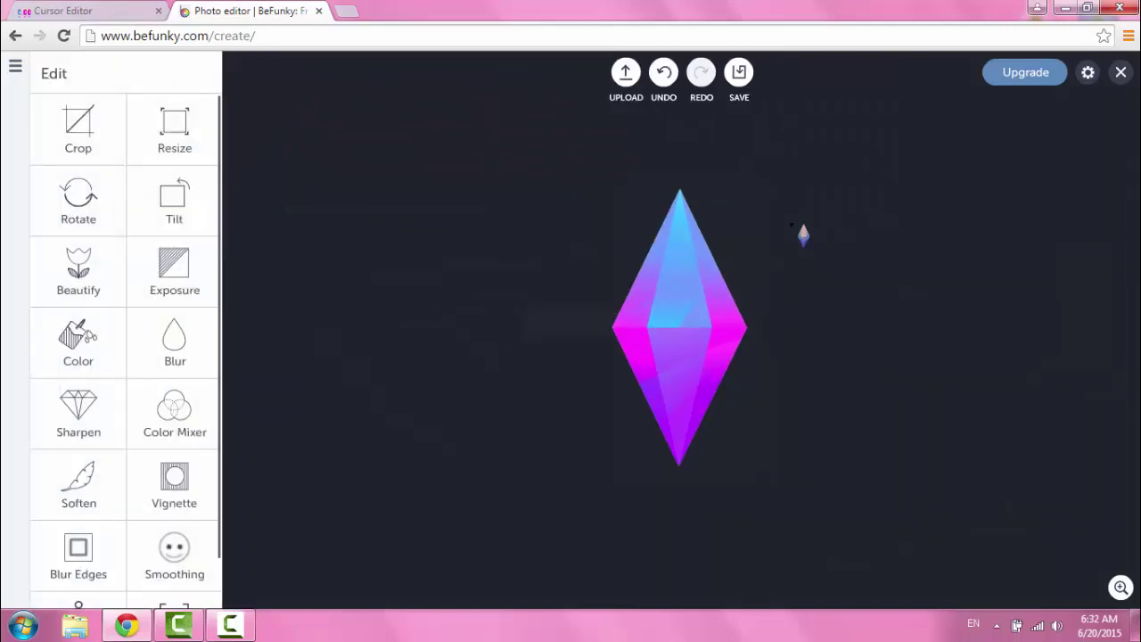
key("Return")
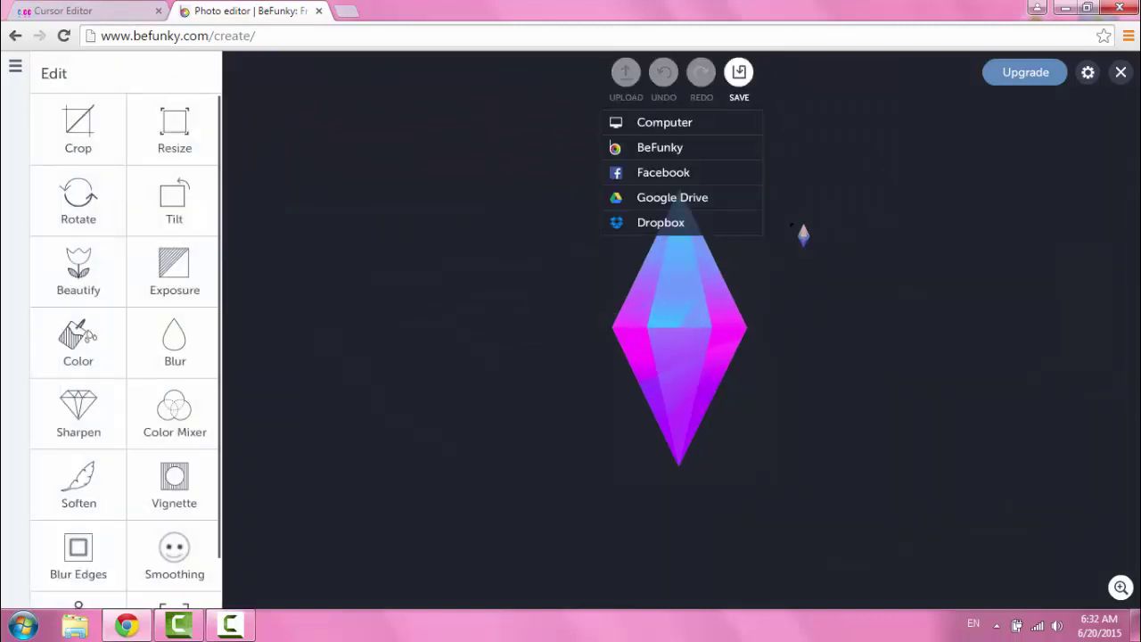
key("Down")
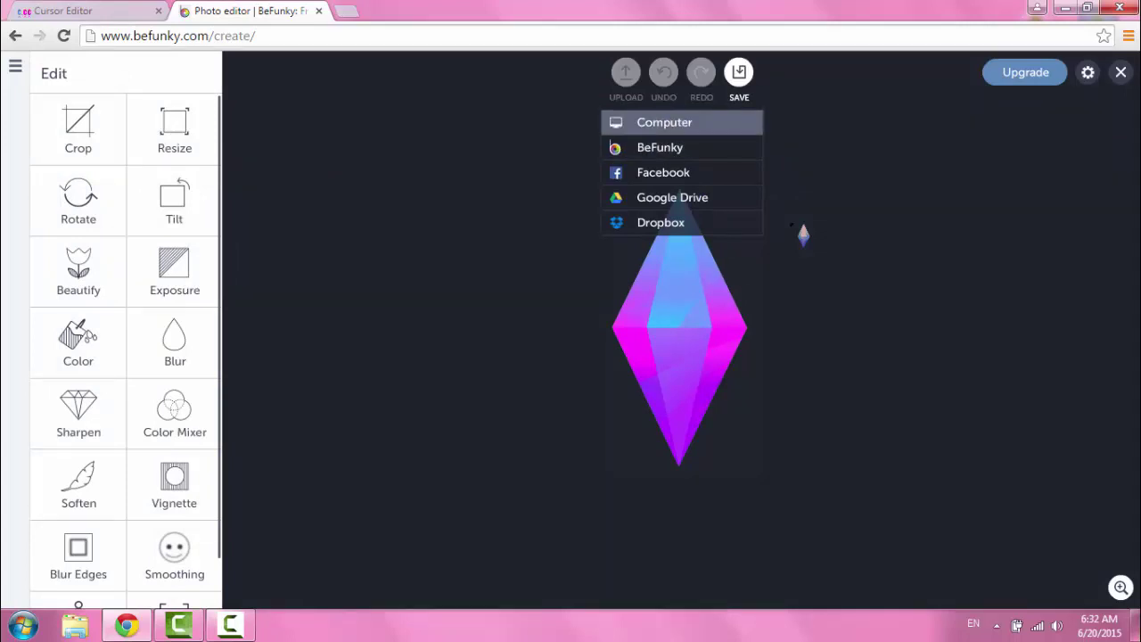
key("Return")
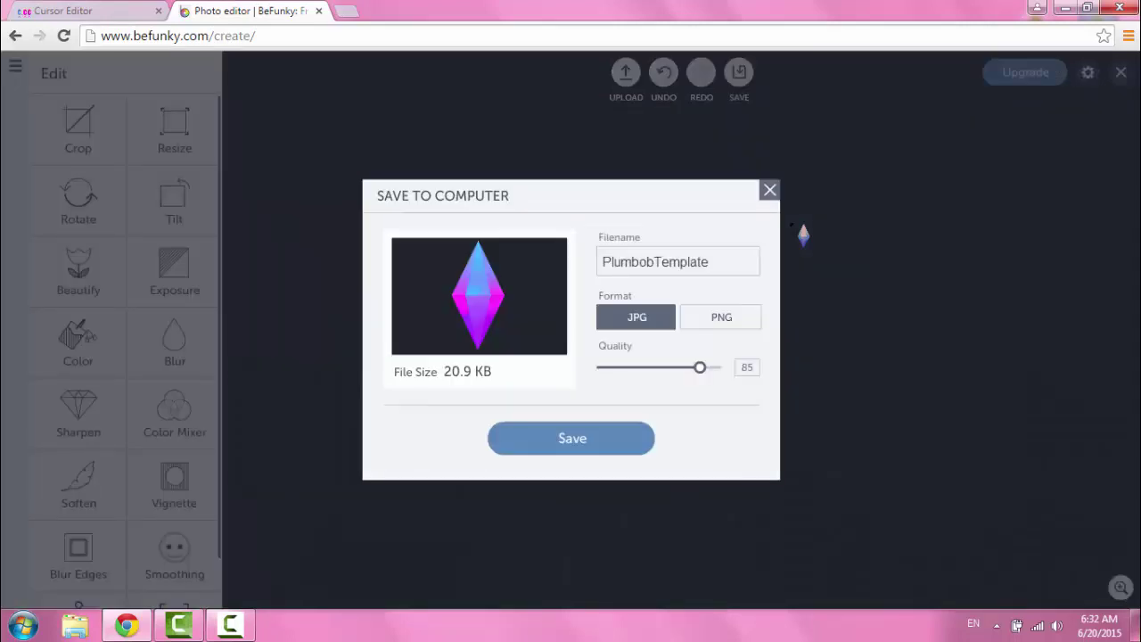
key("Right")
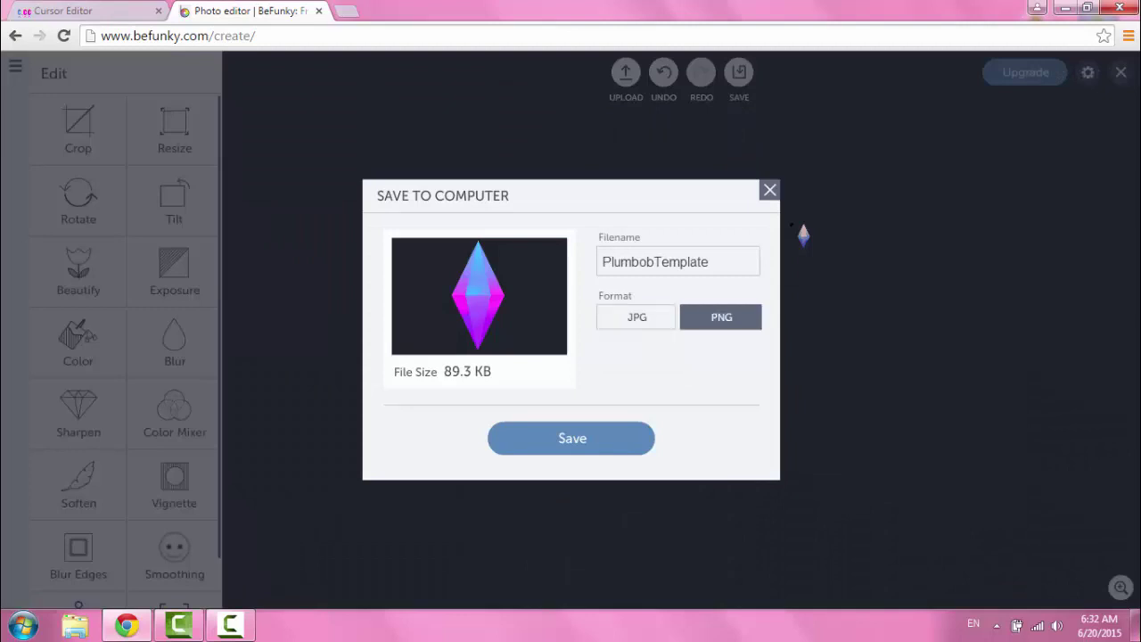
key("Tab")
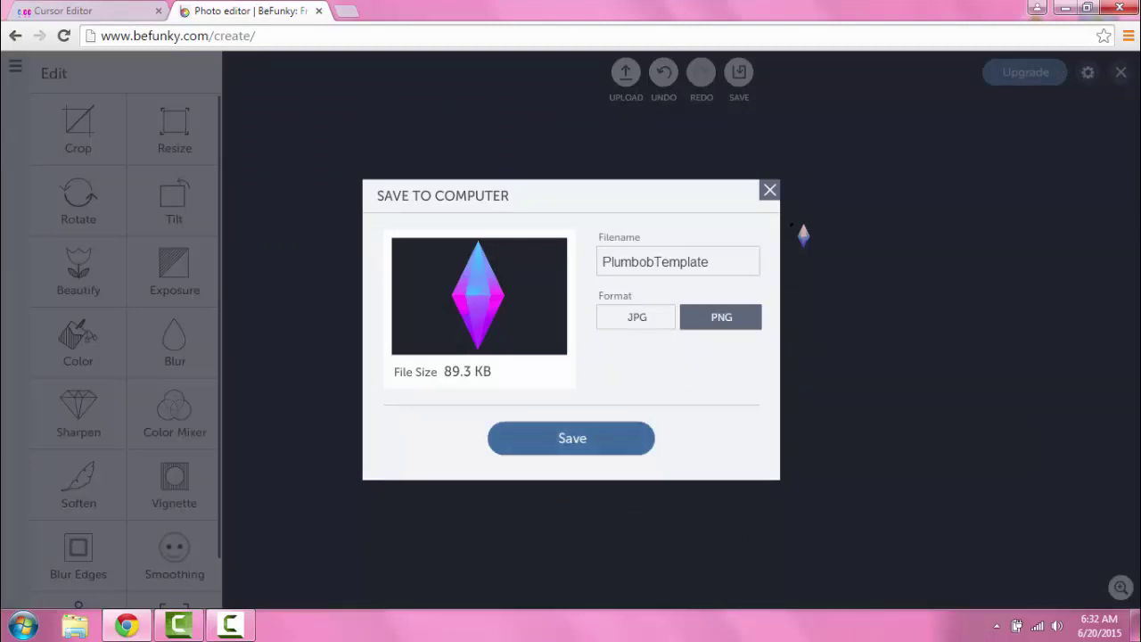
key("Return")
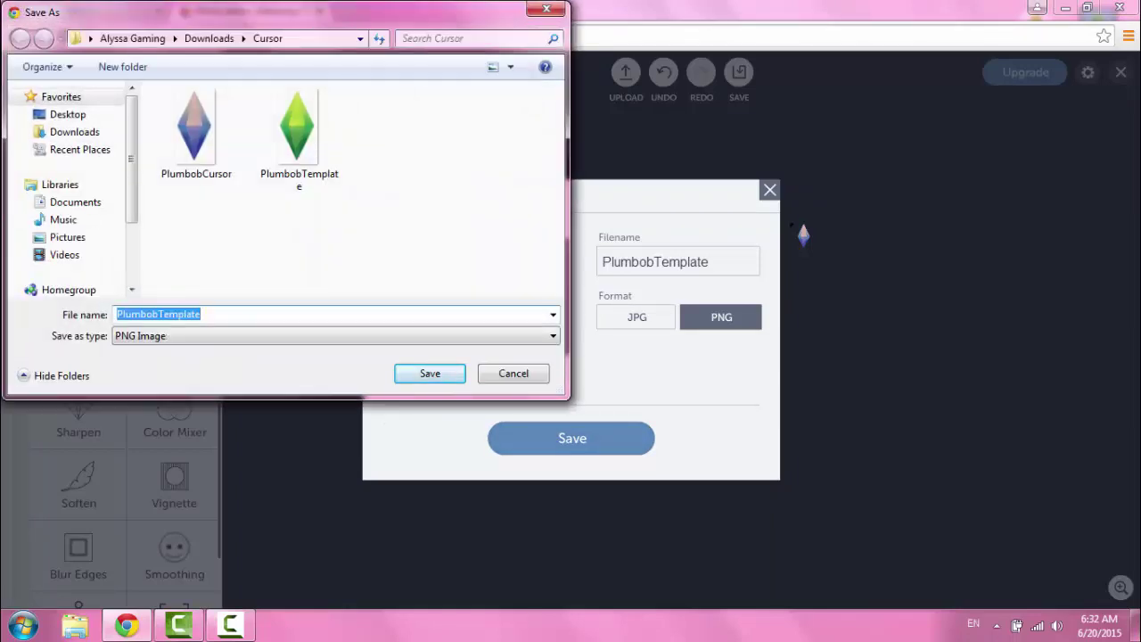
key("Return")
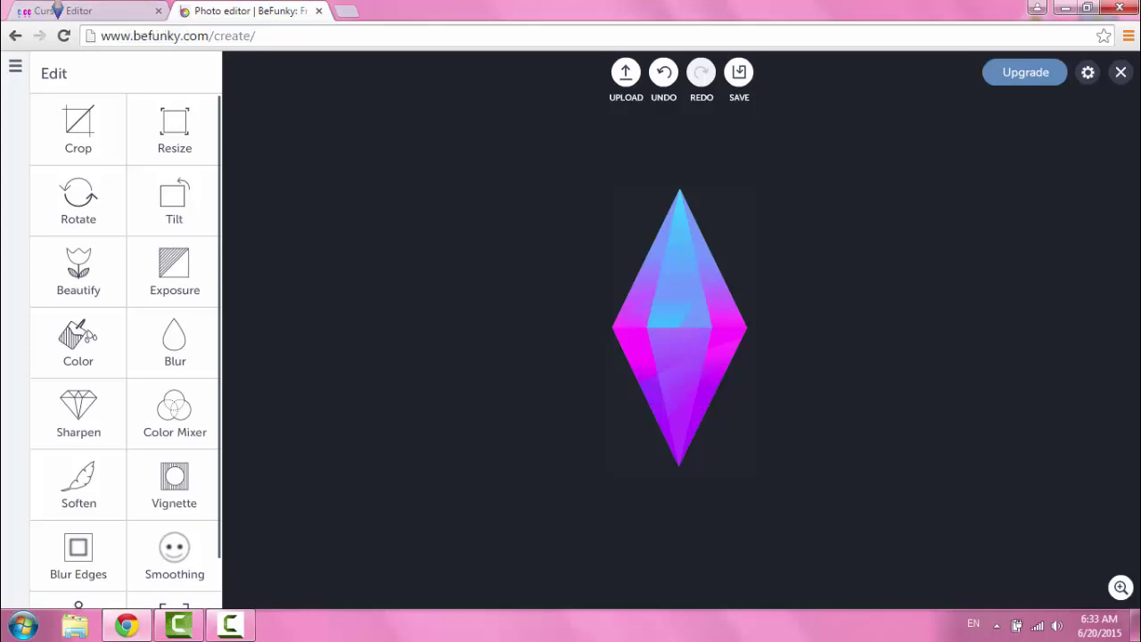
Step: Close the BeFunky tab, leave the page, and return to the cursor.cc editor
left_click(318, 11)
key("Escape")
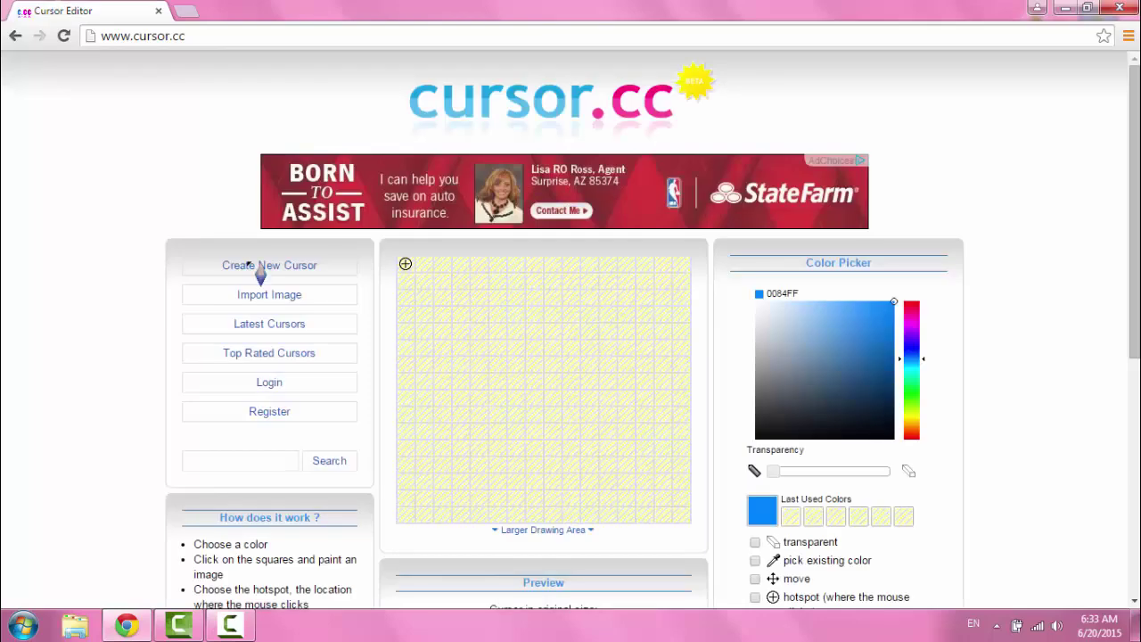
scroll(250, 266, "down", 3)
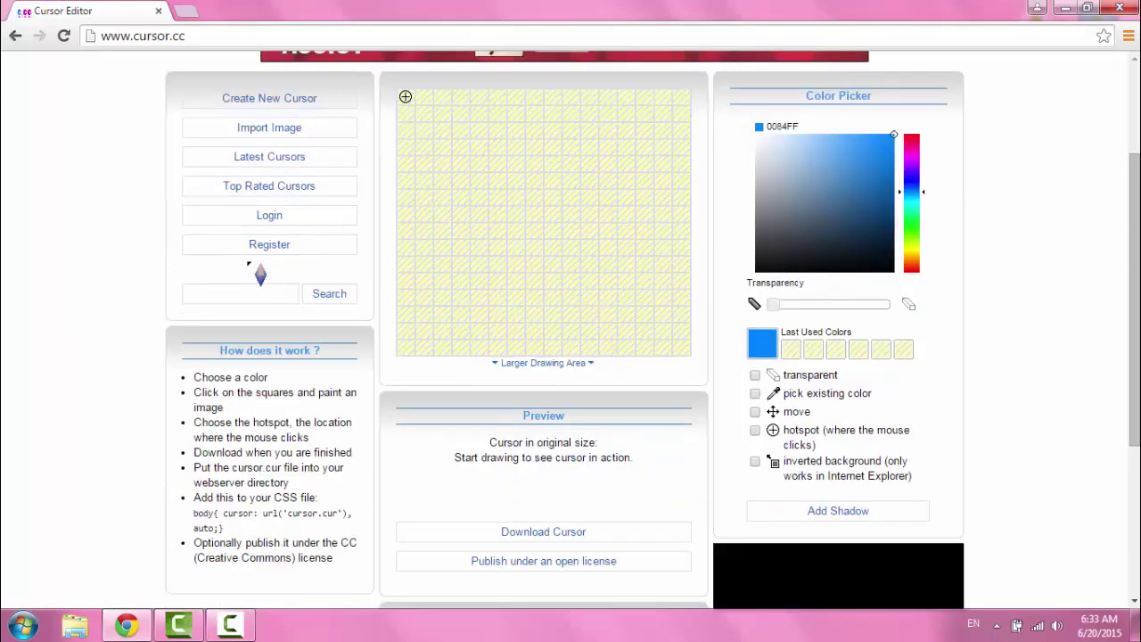
scroll(258, 272, "up", 2)
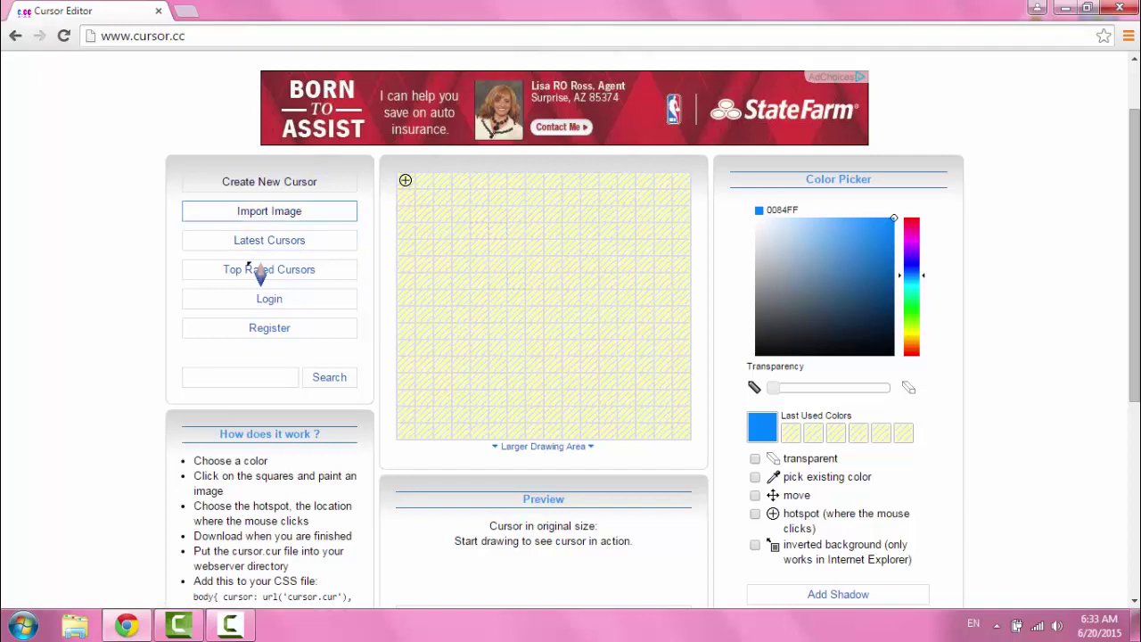
Step: Go to cursor.cc's image import and cancel the file chooser without picking a file
left_click(269, 211)
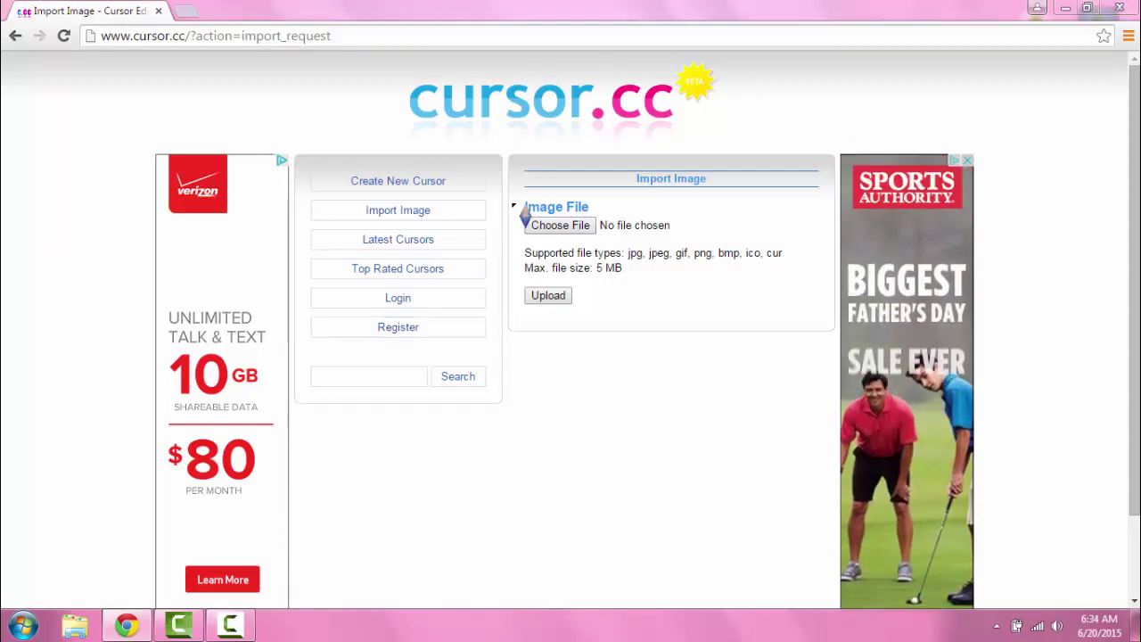
left_click(525, 217)
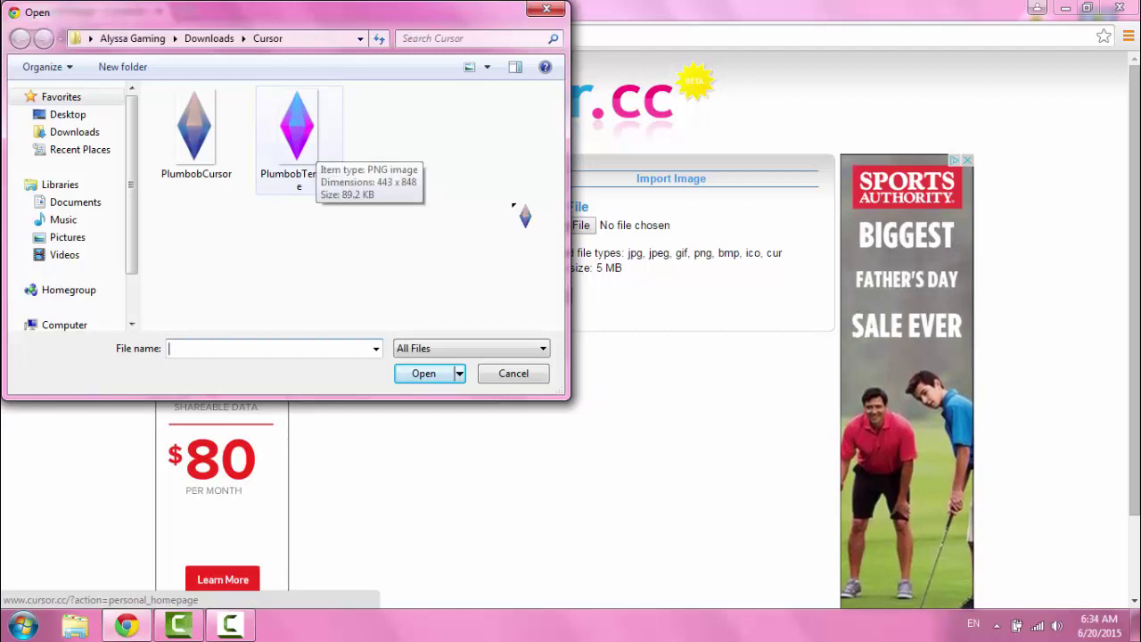
key("Escape")
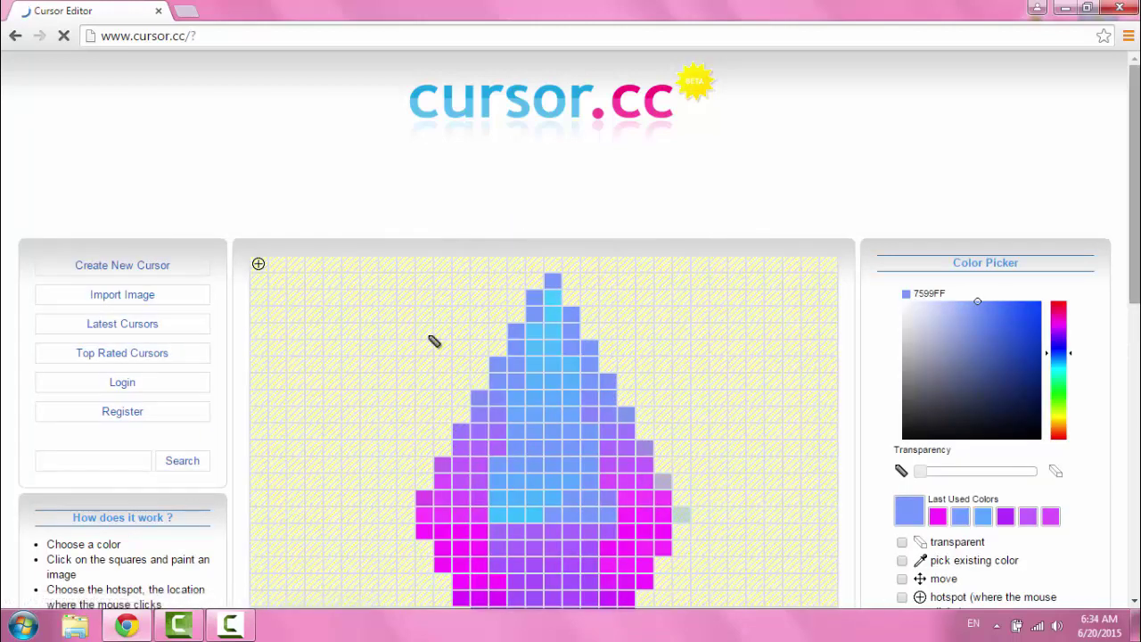
Step: Scroll down and back up the cursor.cc editor page around the plumbob grid
scroll(434, 341, "down", 7)
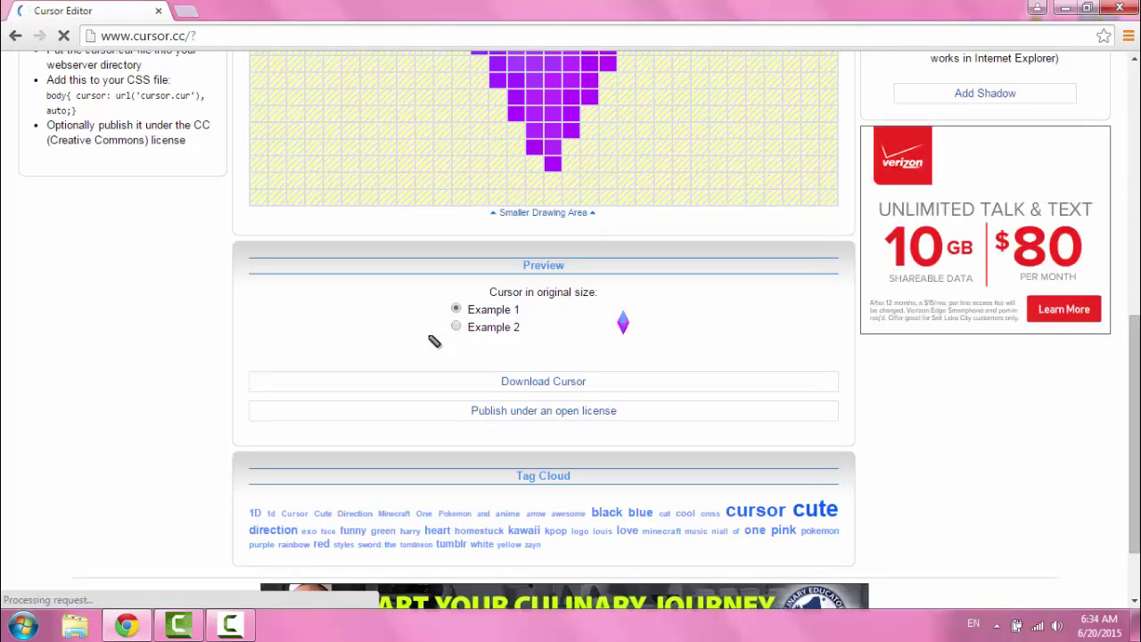
scroll(434, 342, "up", 5)
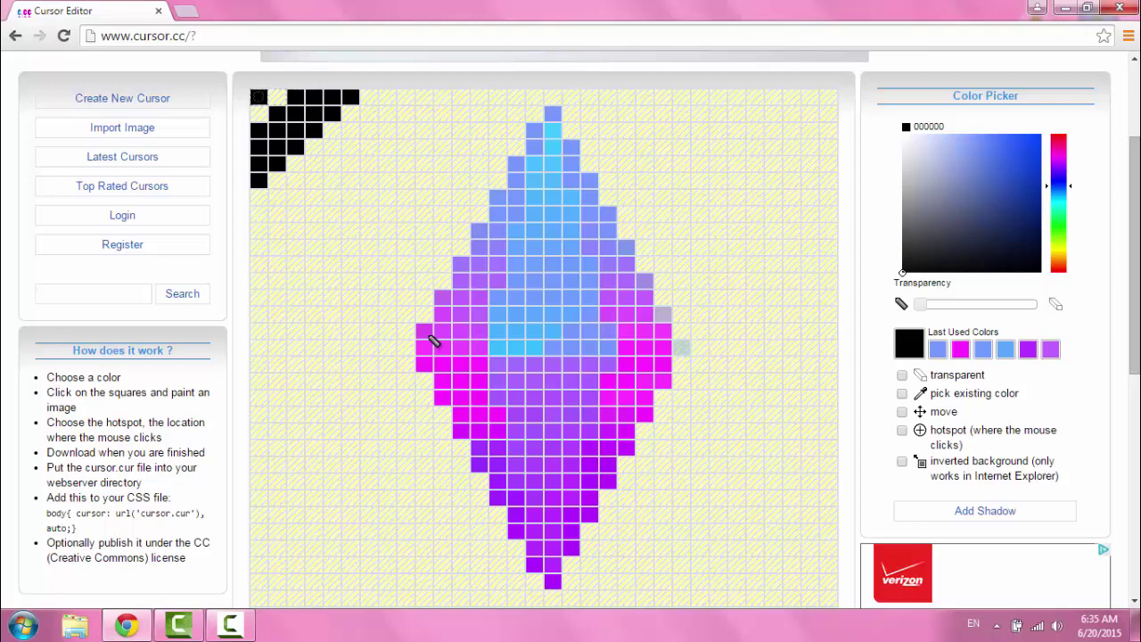
Step: Preview the plumbob cursor on the Example 1 background in the Preview panel
scroll(434, 342, "down", 6)
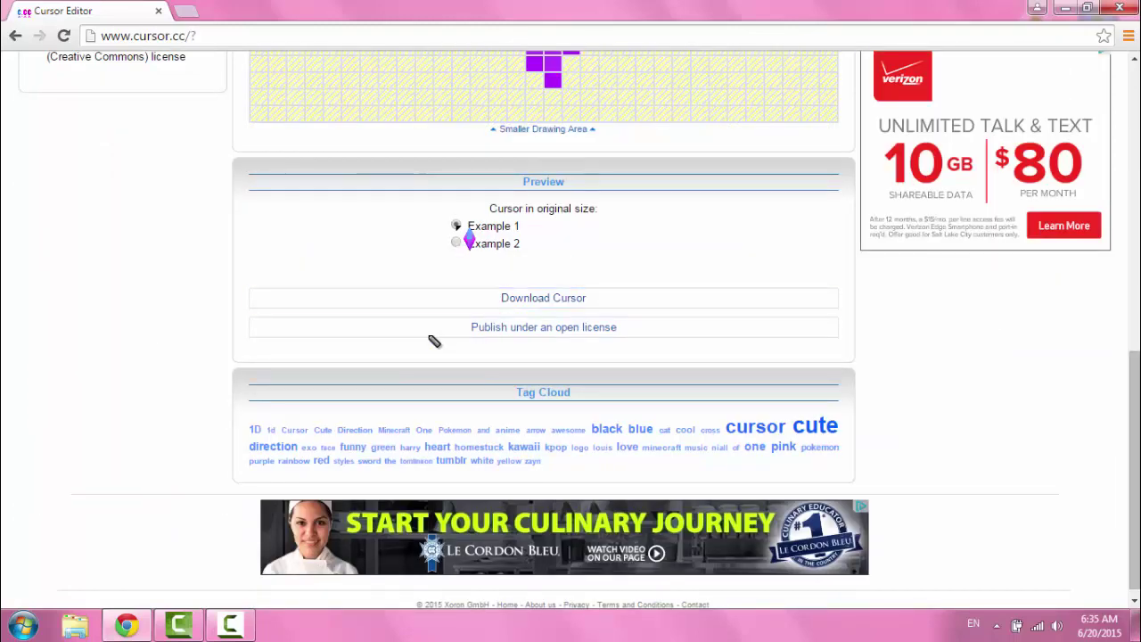
scroll(434, 341, "up", 5)
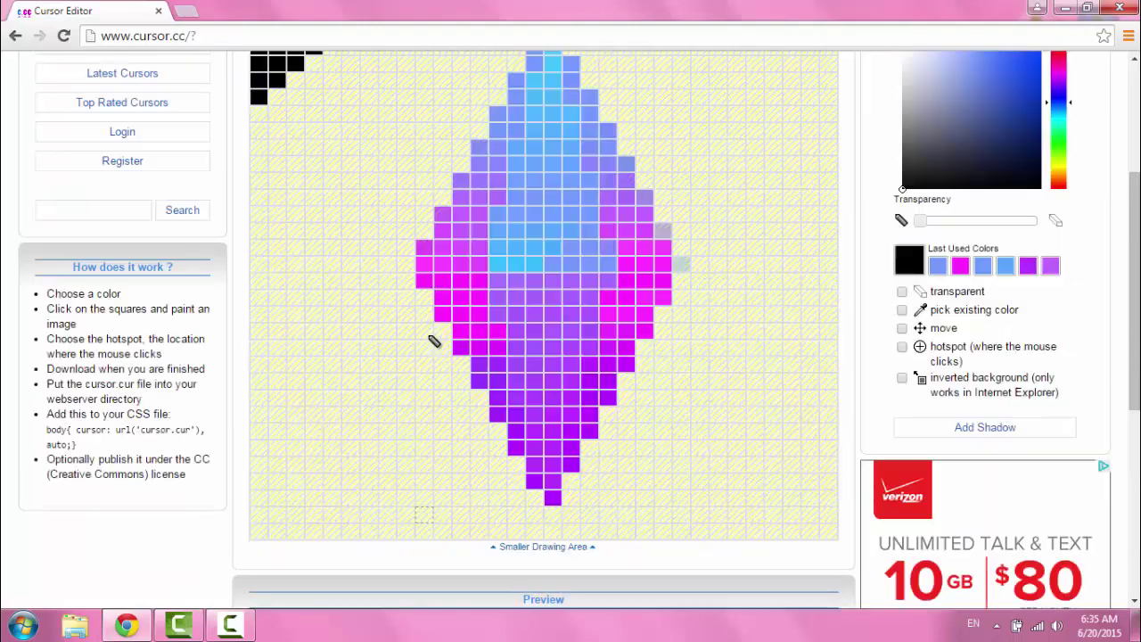
scroll(434, 341, "down", 3)
scroll(434, 341, "up", 4)
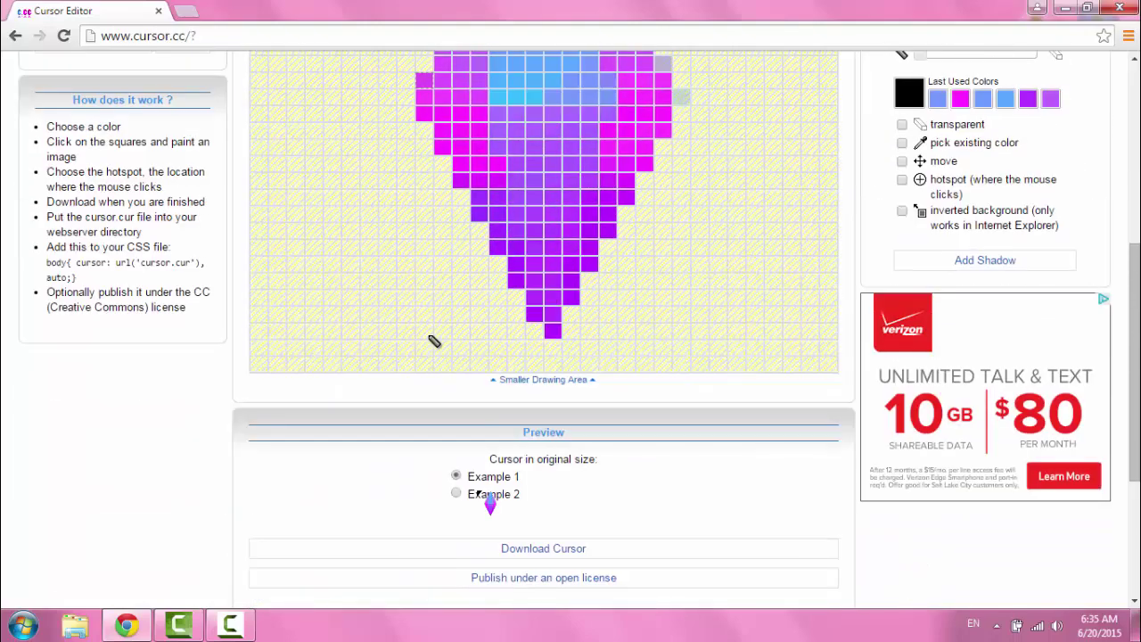
scroll(434, 342, "up", 3)
scroll(434, 342, "down", 4)
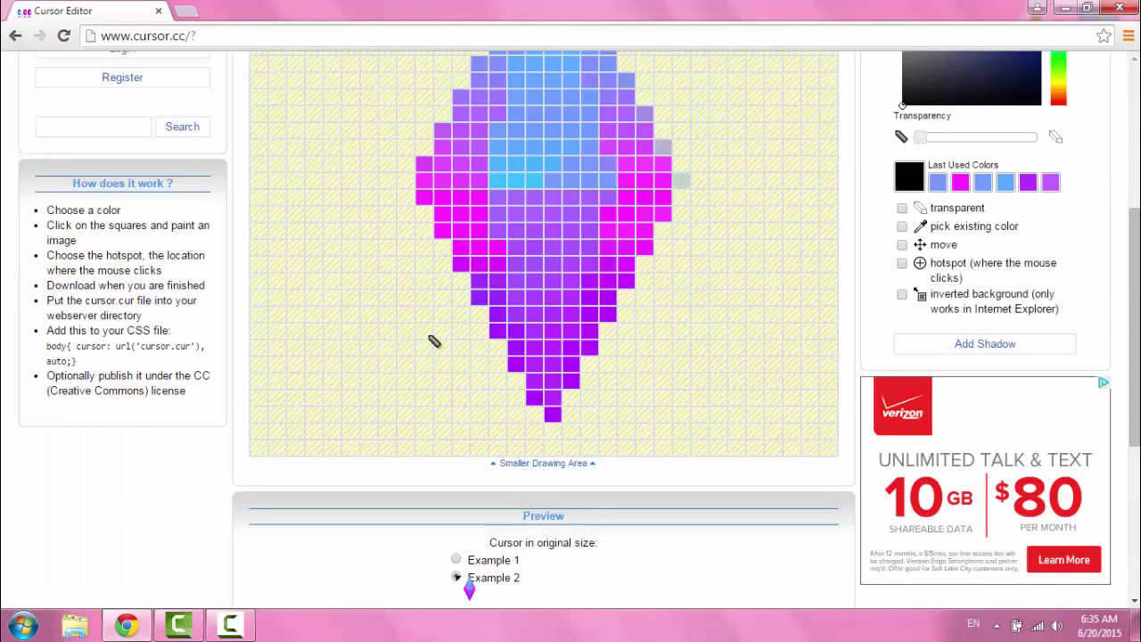
scroll(434, 341, "down", 4)
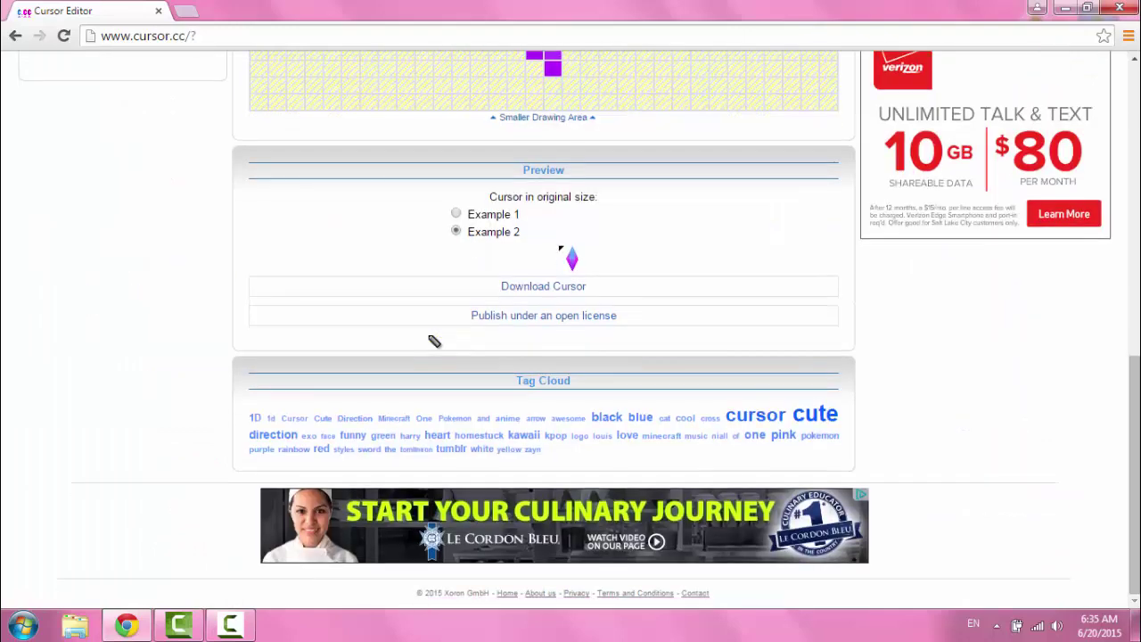
left_click(468, 219)
scroll(434, 342, "up", 1)
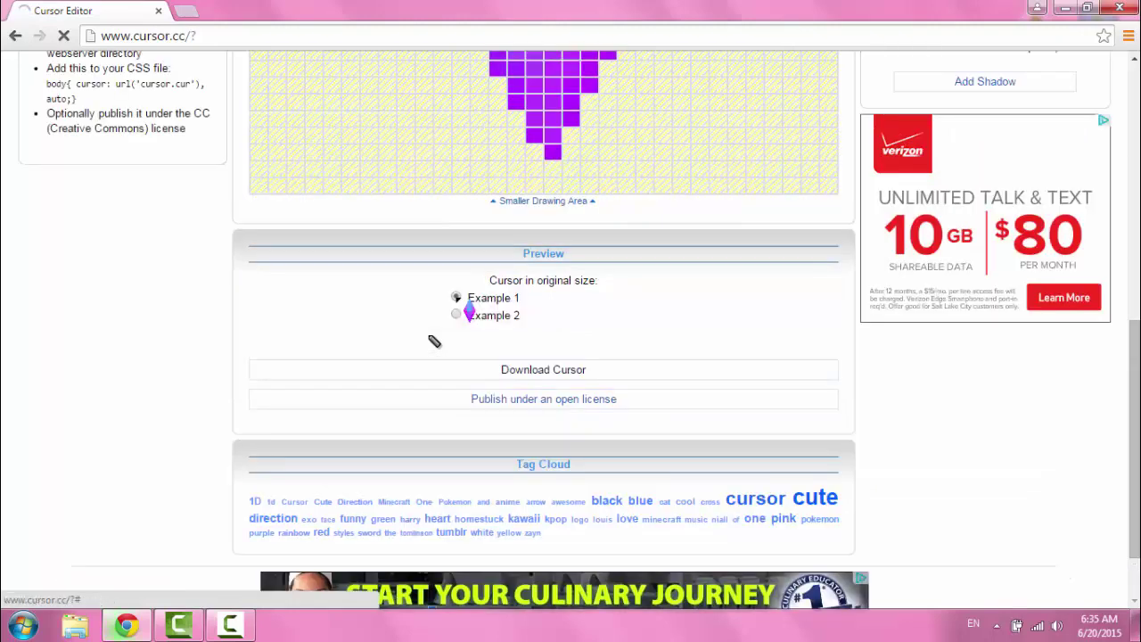
scroll(434, 341, "up", 3)
scroll(434, 341, "down", 3)
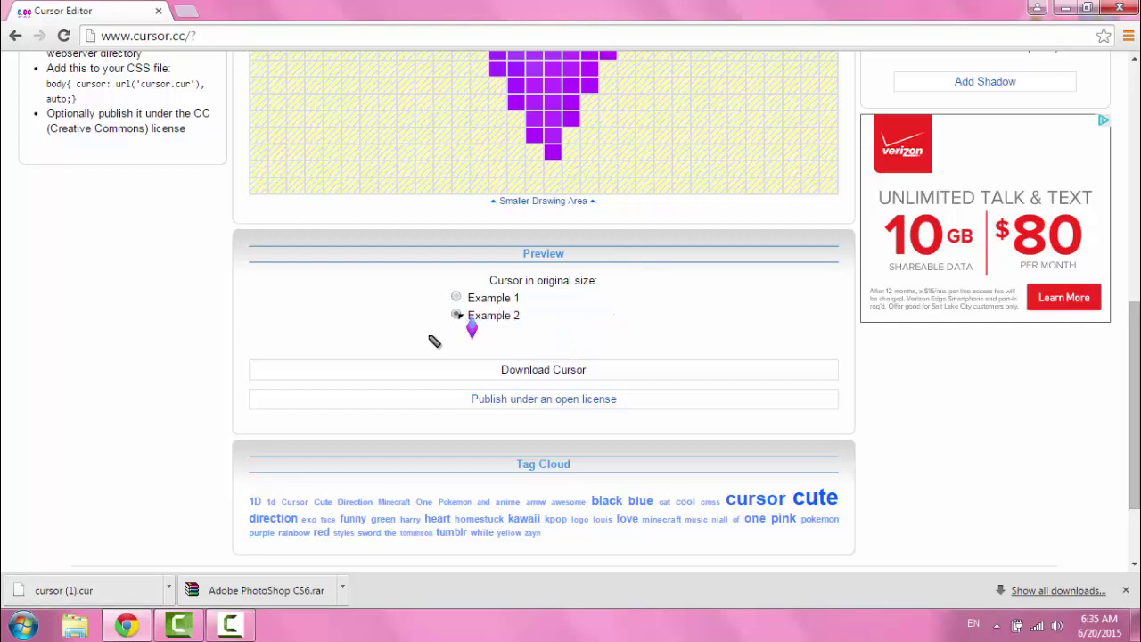
Step: From the desktop's right-click menu, open Windows Personalization settings
key("super+d")
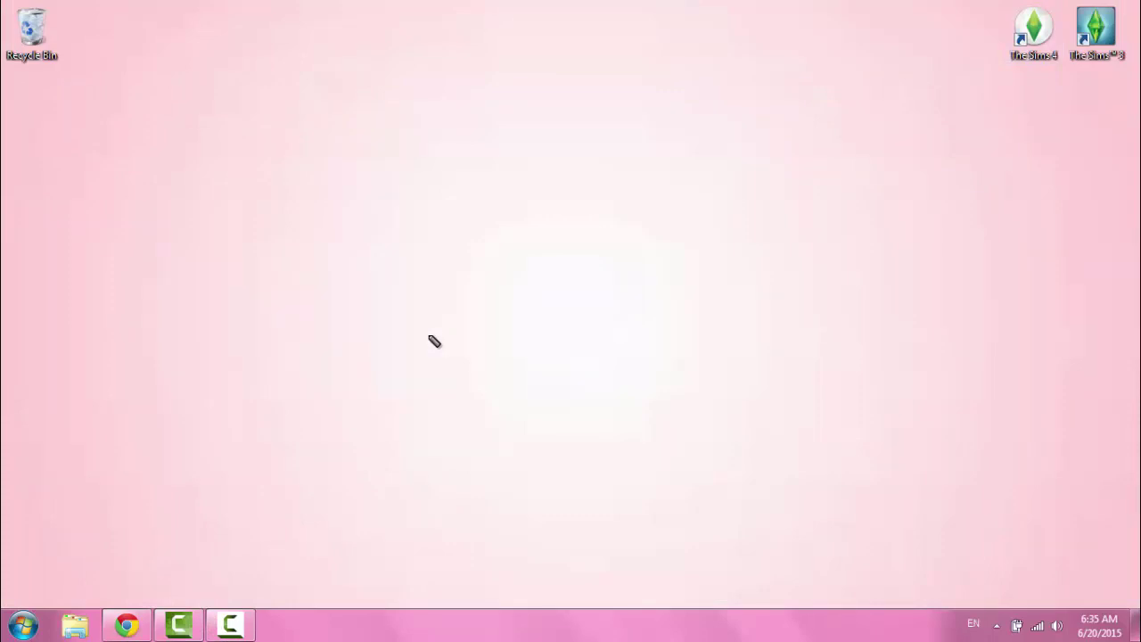
right_click(351, 224)
left_click(403, 457)
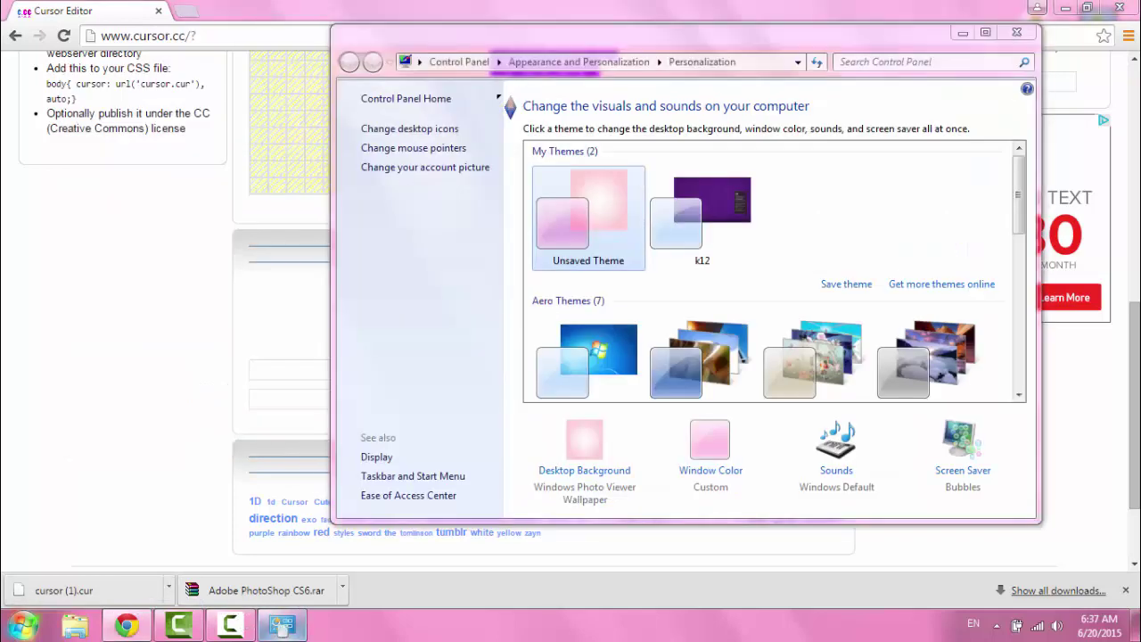
Step: Copy cursor (1).cur into the Cursors folder and assign it as the Normal Select pointer
left_click_drag(300, 617, 95, 592)
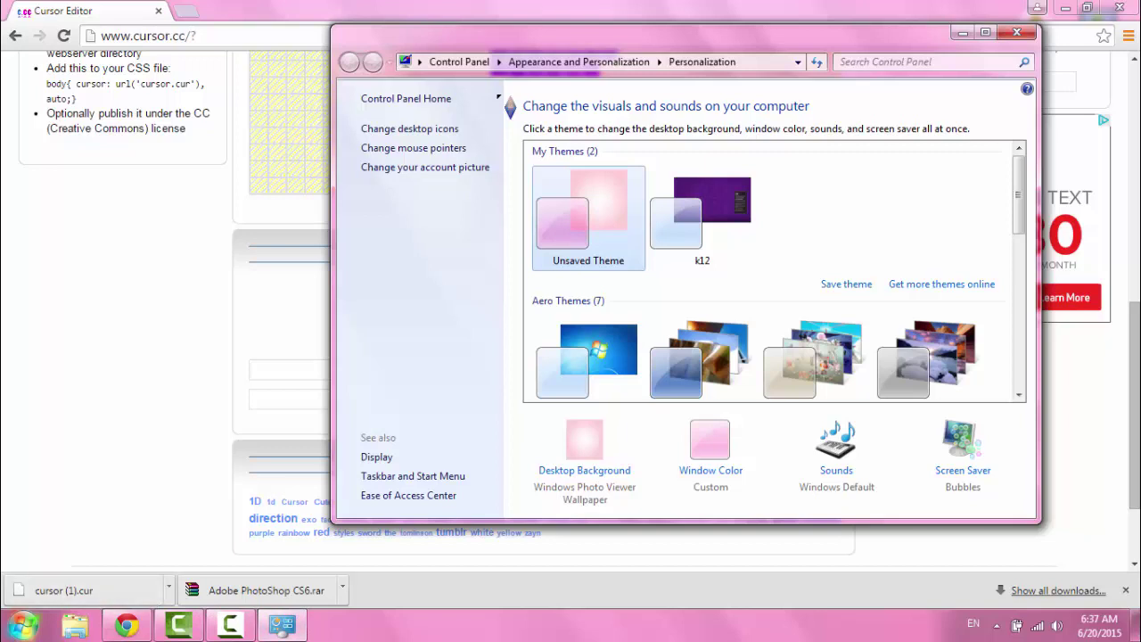
left_click(413, 148)
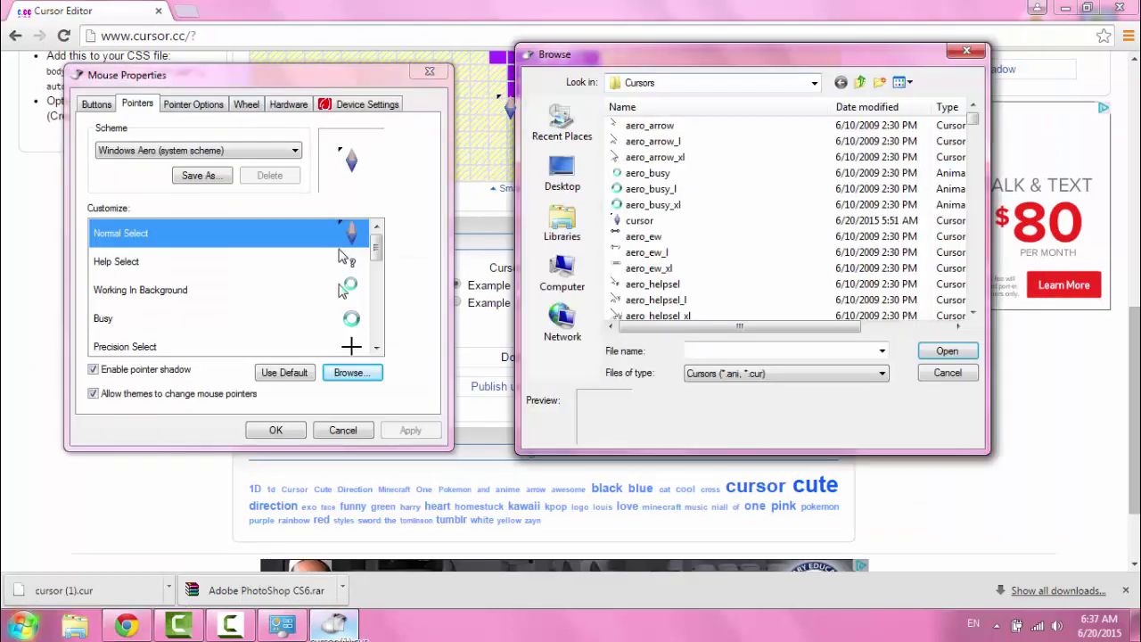
left_click_drag(332, 628, 689, 223)
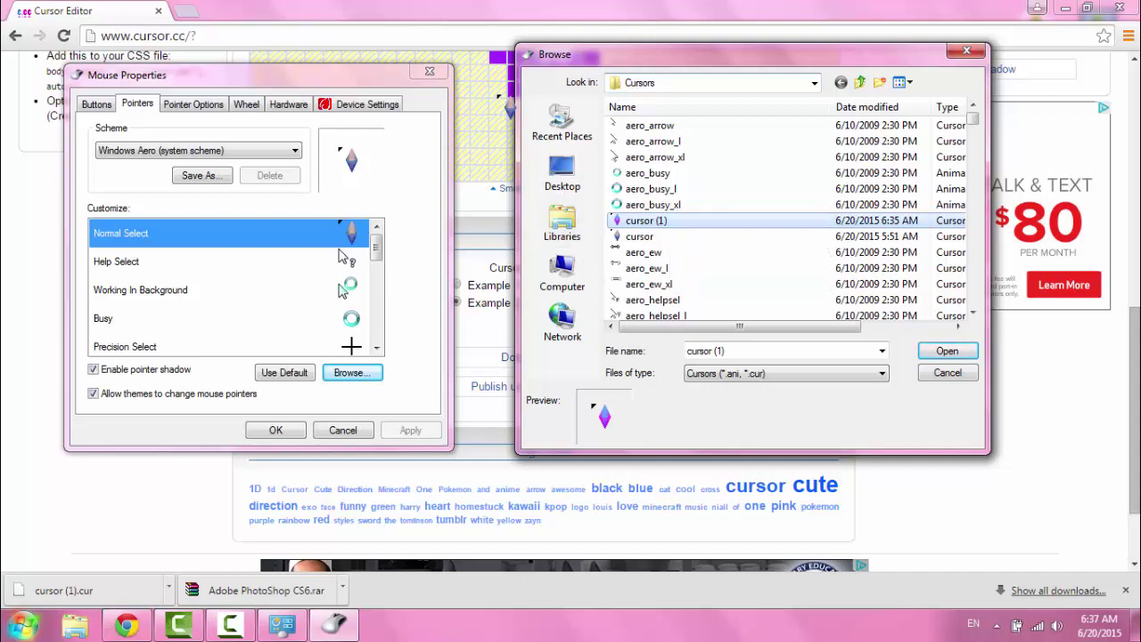
left_click(450, 288)
key("Return")
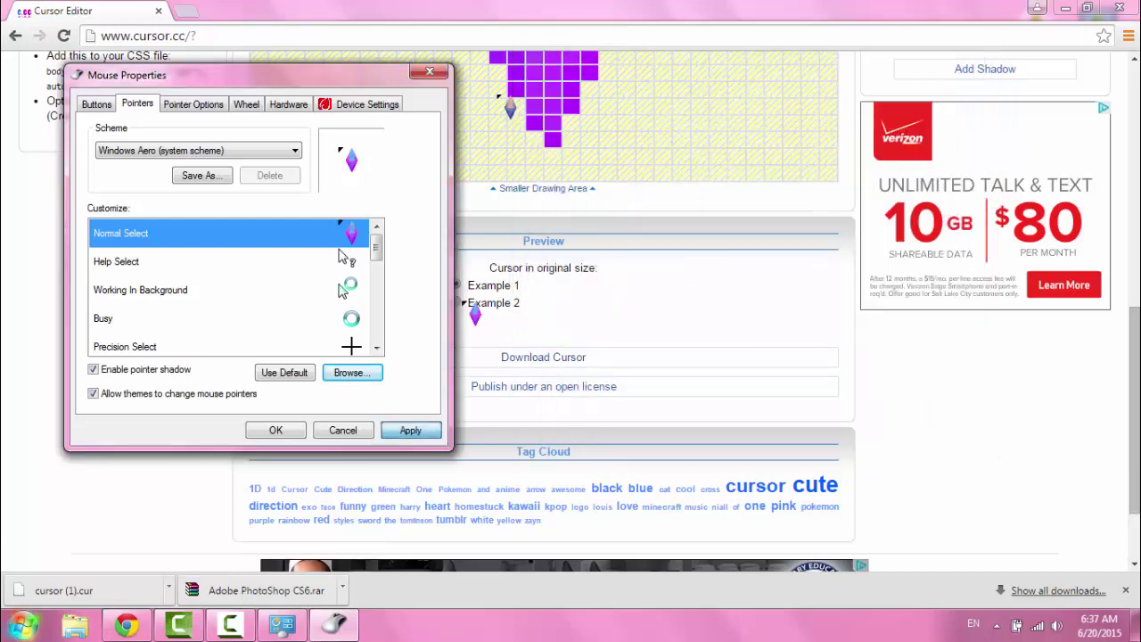
Step: Keep the plumbob as the mouse pointer, then alternate the cursor preview between Example 1 and Example 2
left_click(545, 322)
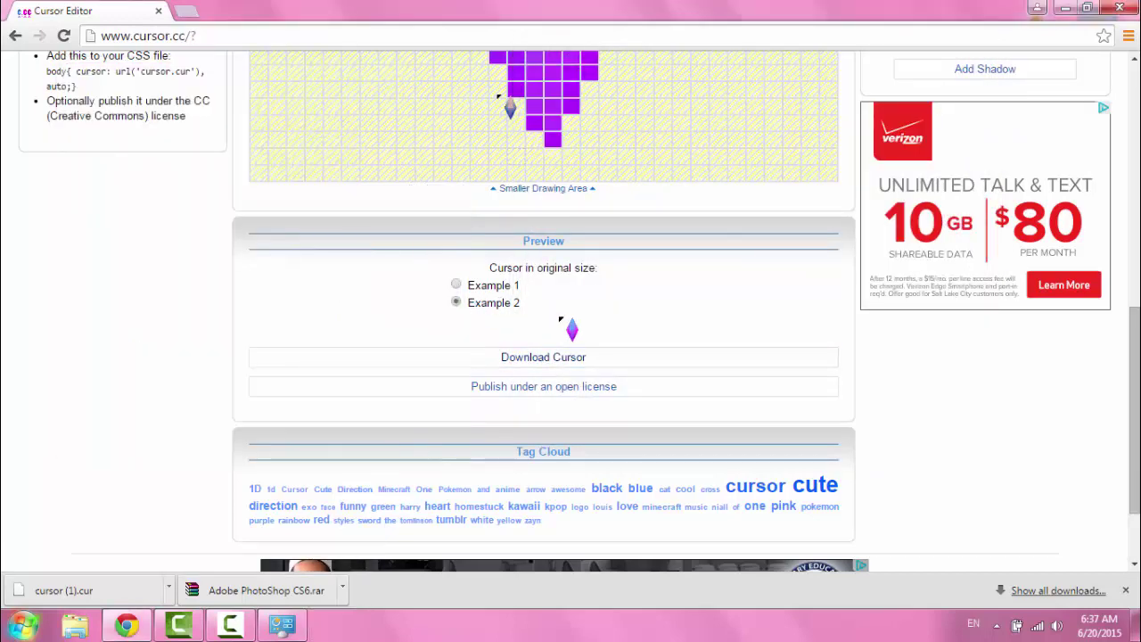
left_click(456, 284)
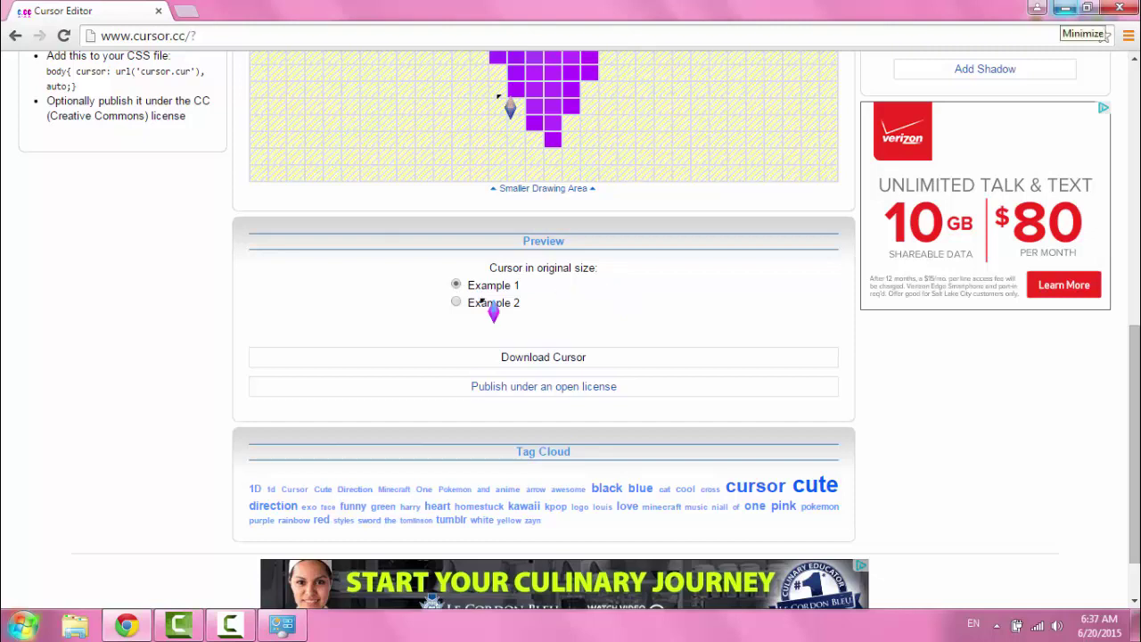
left_click(456, 302)
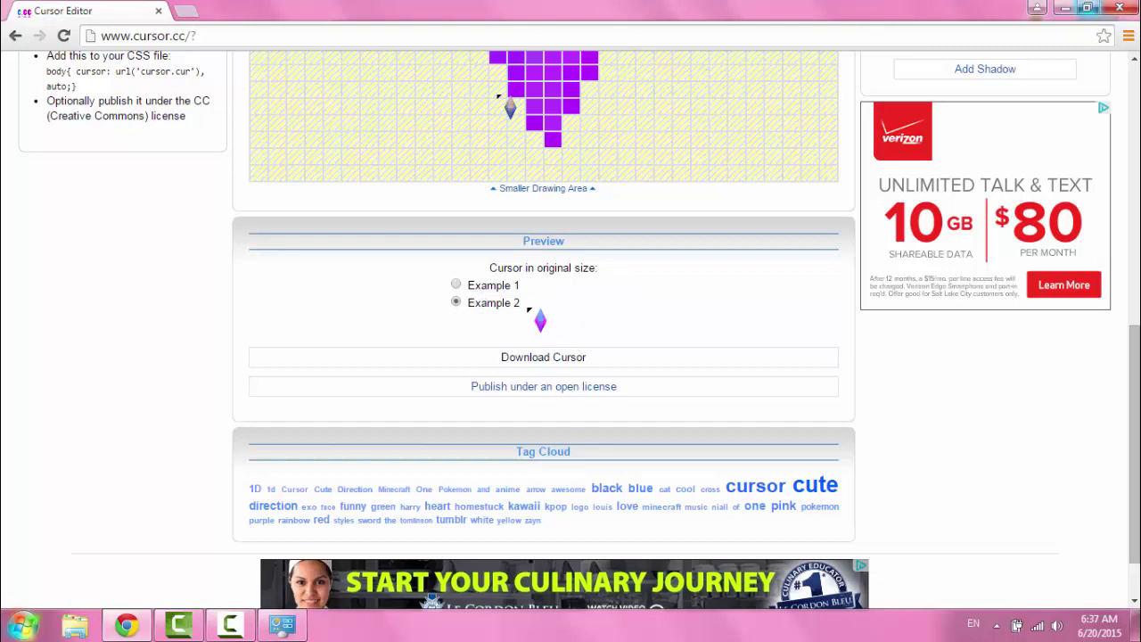
left_click(456, 285)
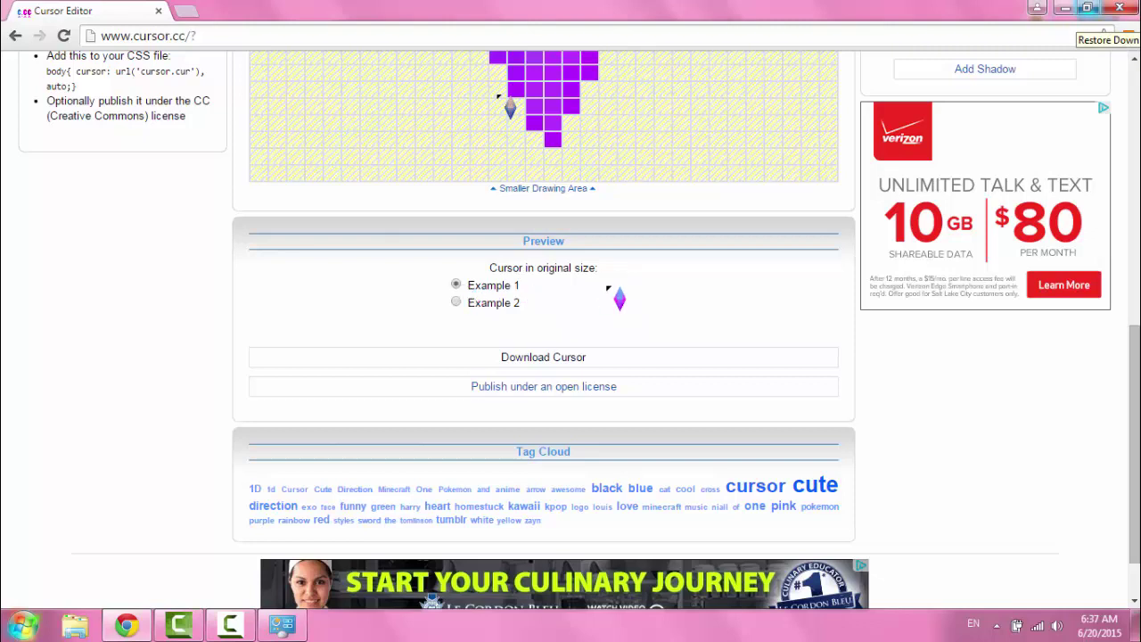
left_click(456, 303)
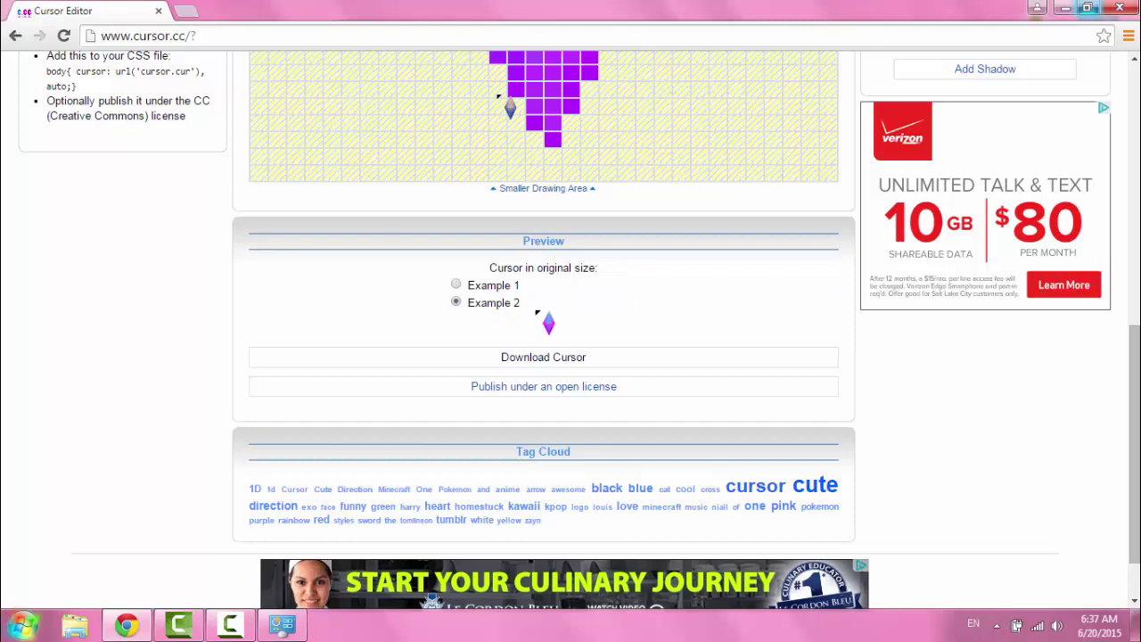
left_click(456, 284)
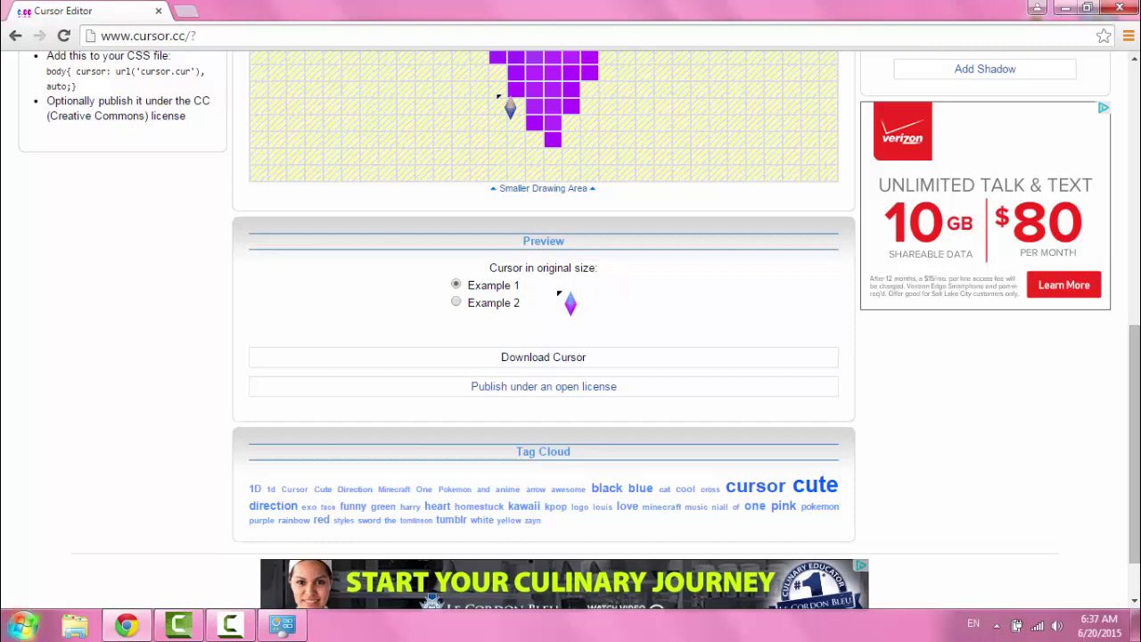
left_click(457, 302)
Step: Recheck Example 1, close Personalization, then box-select and deselect the two Sims desktop shortcuts
left_click(459, 285)
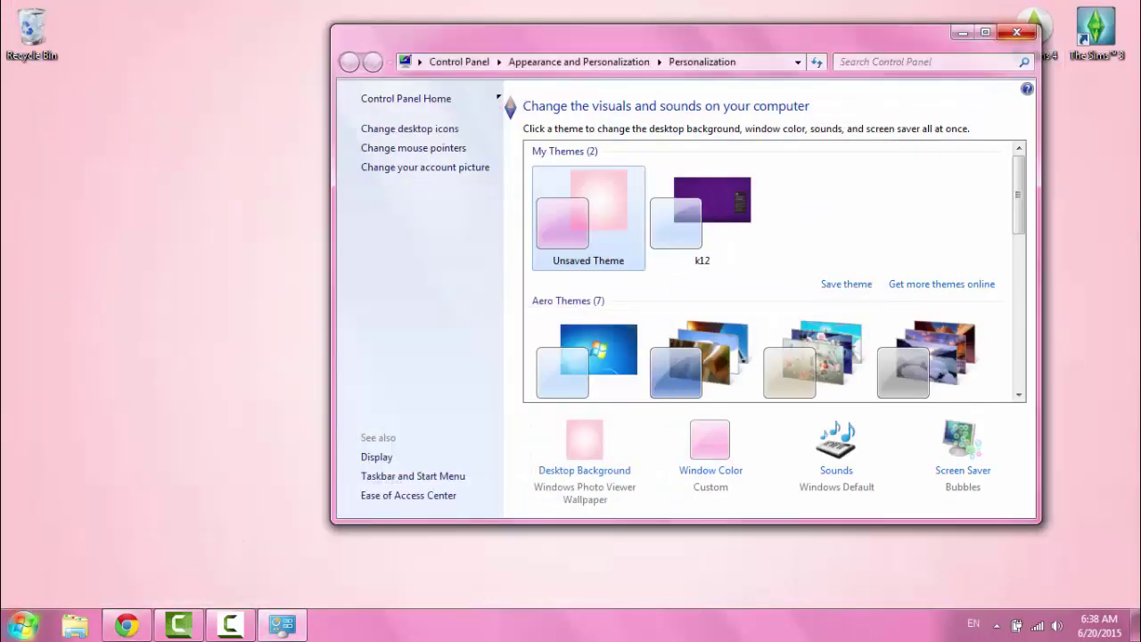
key("alt+F4")
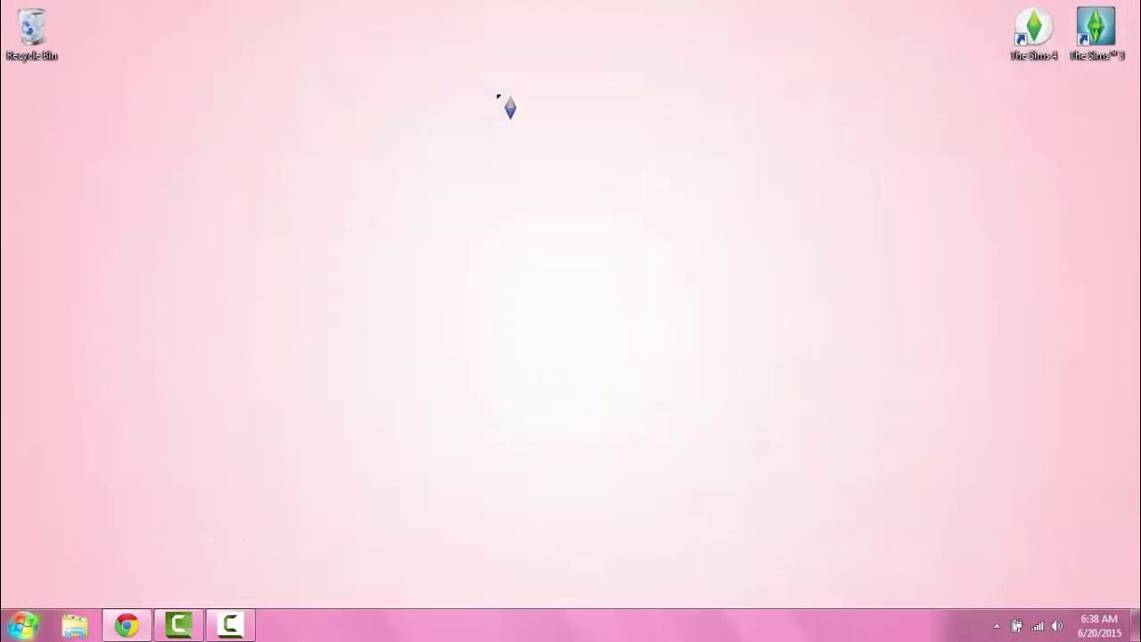
left_click_drag(913, 104, 1115, 382)
left_click_drag(1111, 483, 1016, 45)
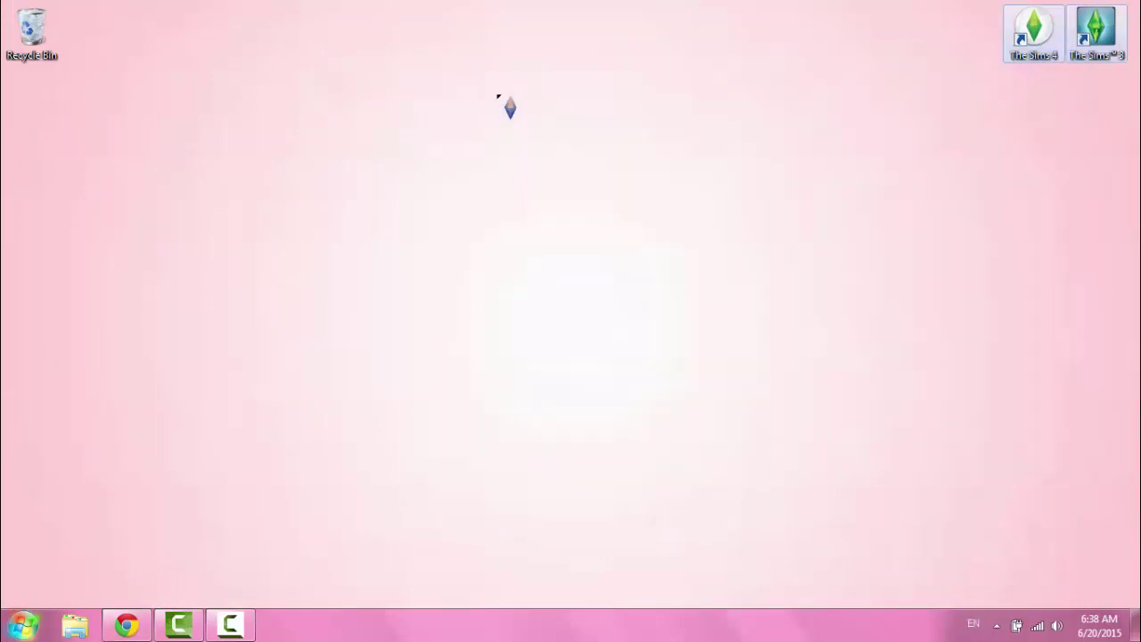
left_click(497, 95)
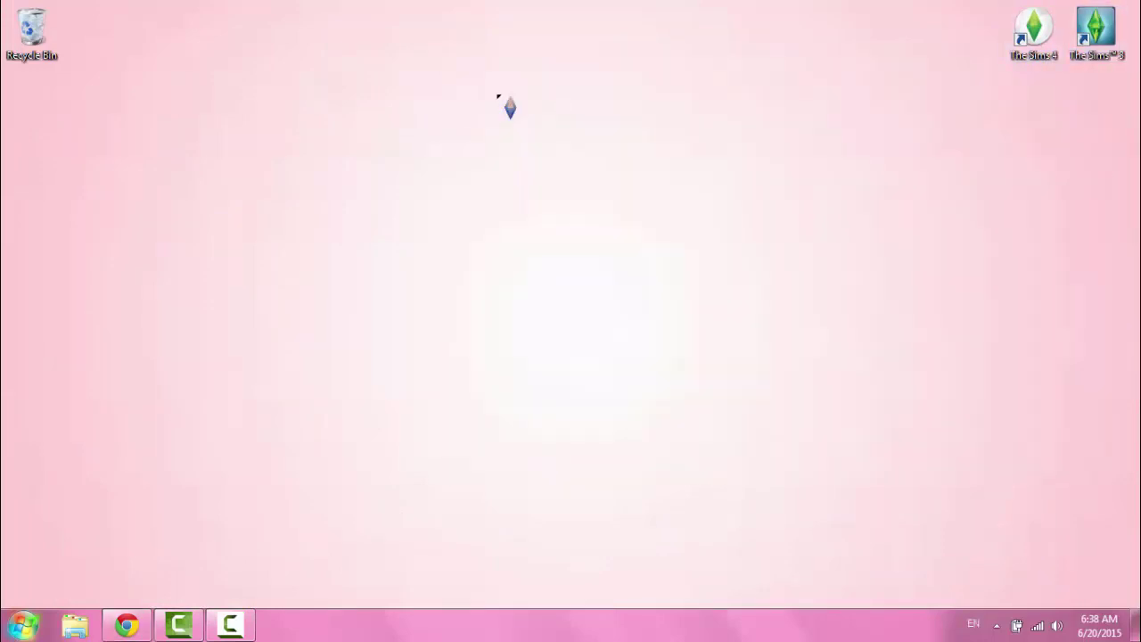